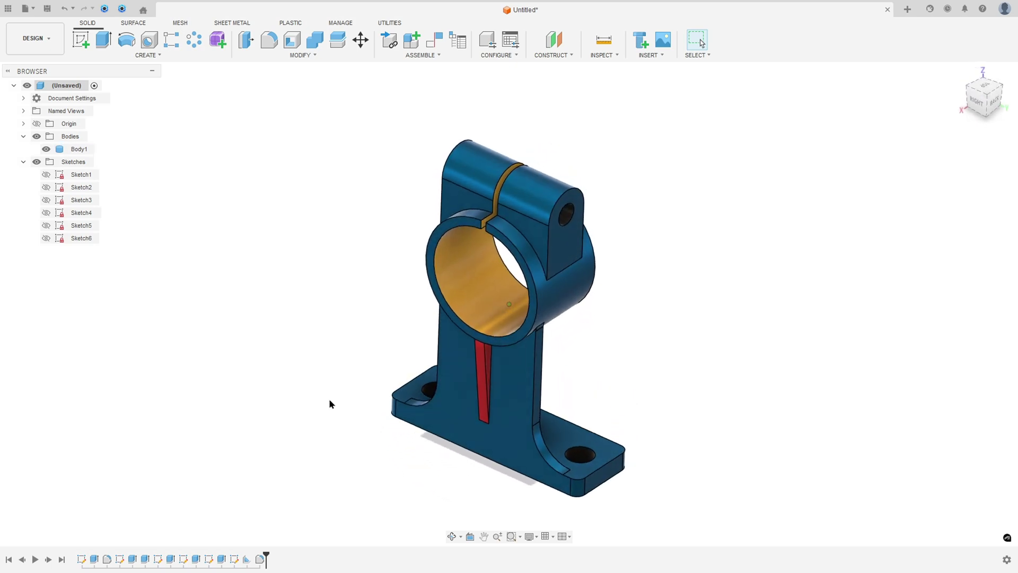
Replay the finished bracket's design history from the start on the timeline.
left_click(35, 560)
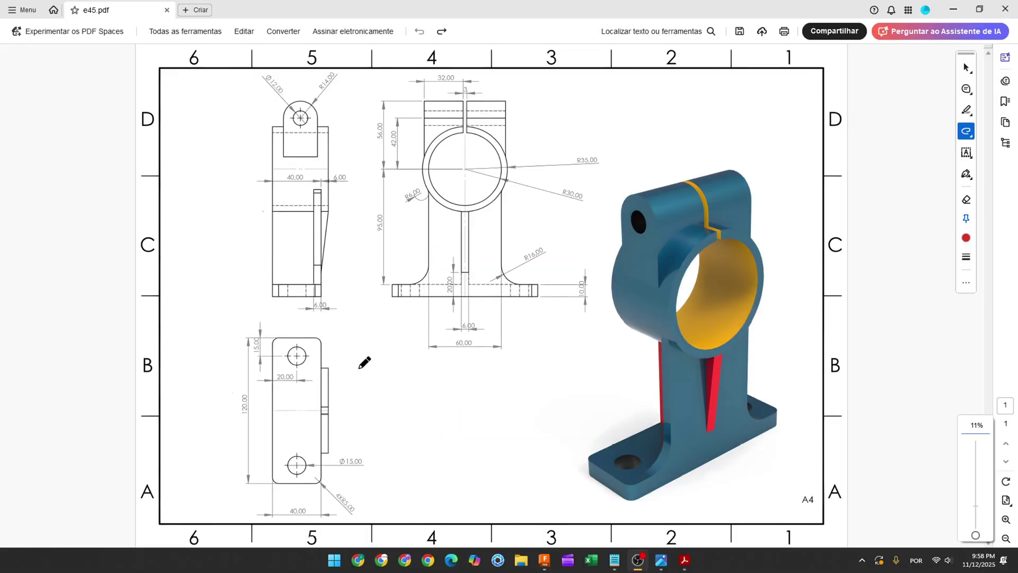
Draw red arrows toward the 3D model and base-plate view, and underline the 40,00 dimension.
mouse_move(564, 373)
left_mouse_down()
mouse_move(605, 363)
mouse_move(610, 379)
left_mouse_up()
left_click_drag(194, 343, 213, 366)
scroll(226, 379, "up", 2, "ctrl")
scroll(227, 389, "down", 2)
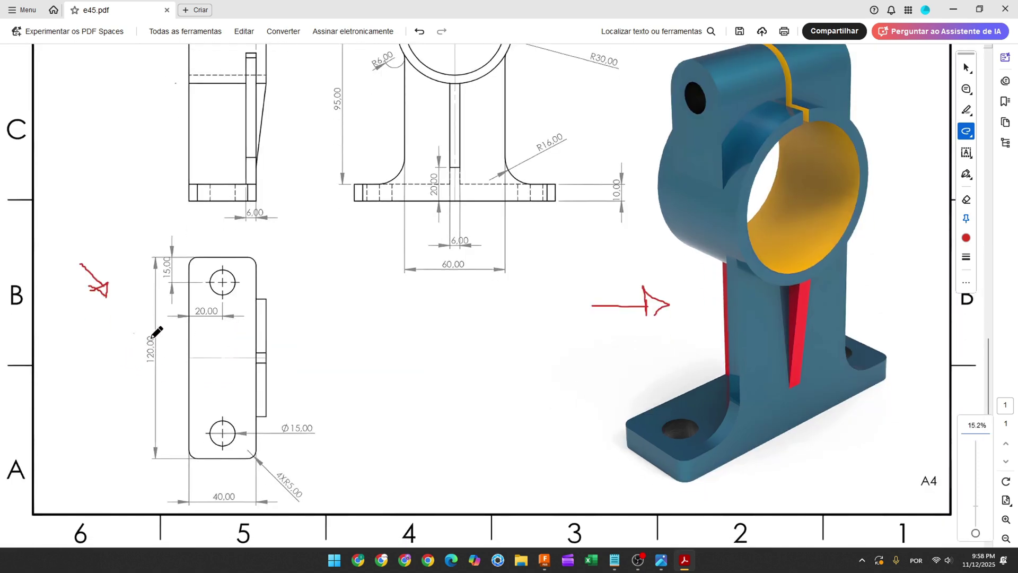
left_click_drag(211, 499, 228, 497)
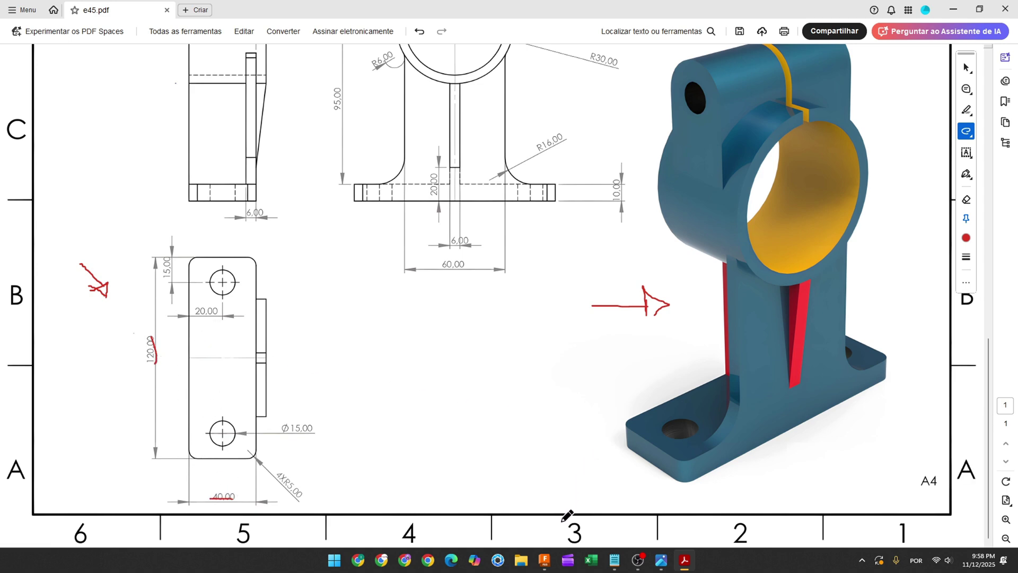
left_click(544, 559)
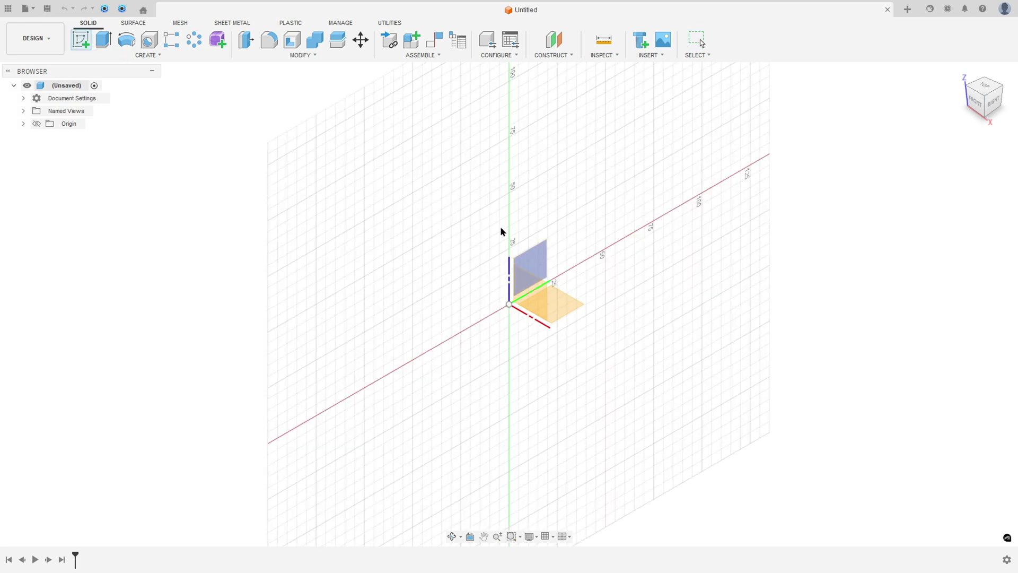
Sketch a 120 × 40 mm centre rectangle on the origin of the ground plane.
left_click(554, 305)
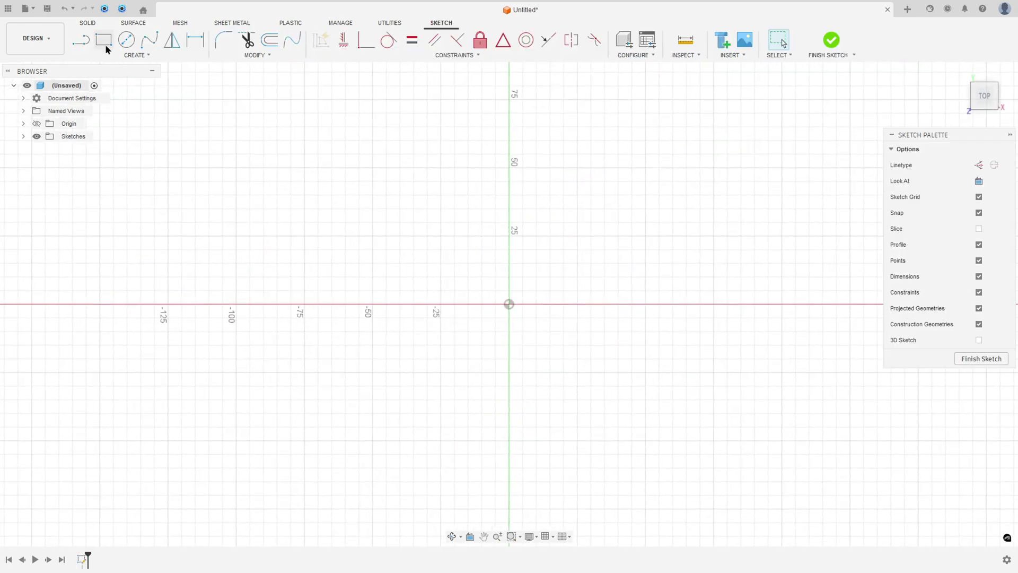
left_click(103, 41)
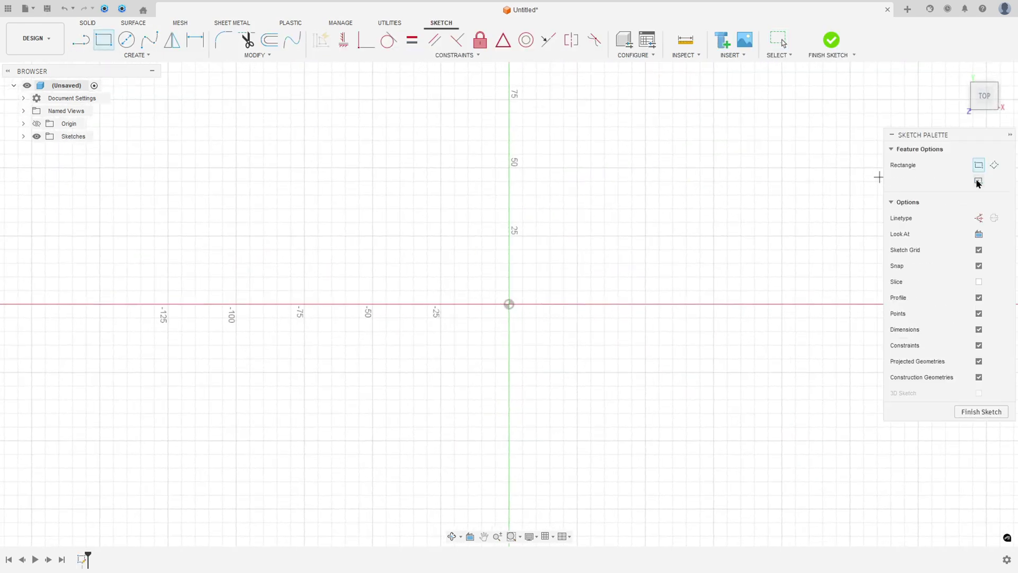
left_click(978, 182)
left_click(509, 304)
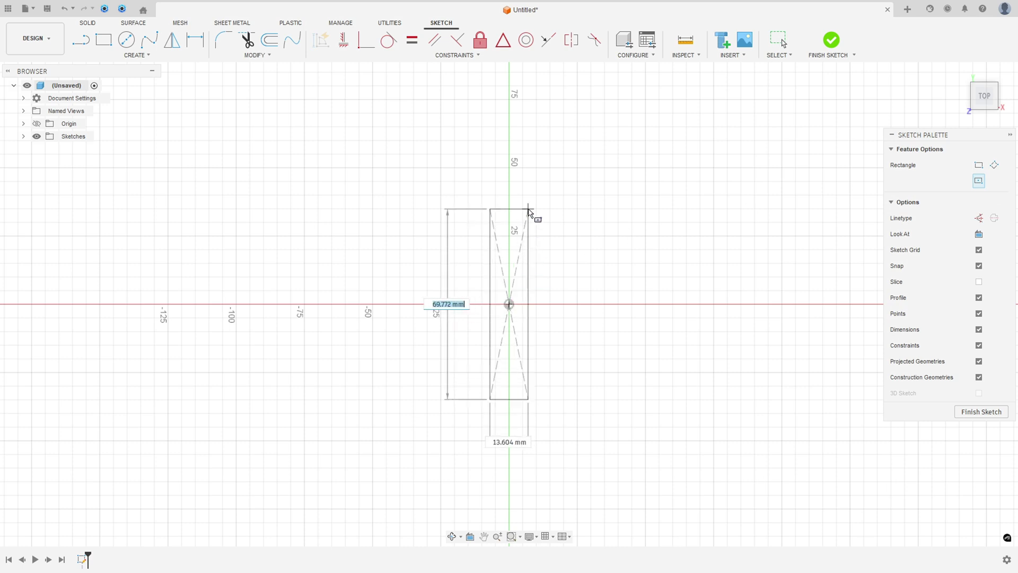
type("120")
key("Tab")
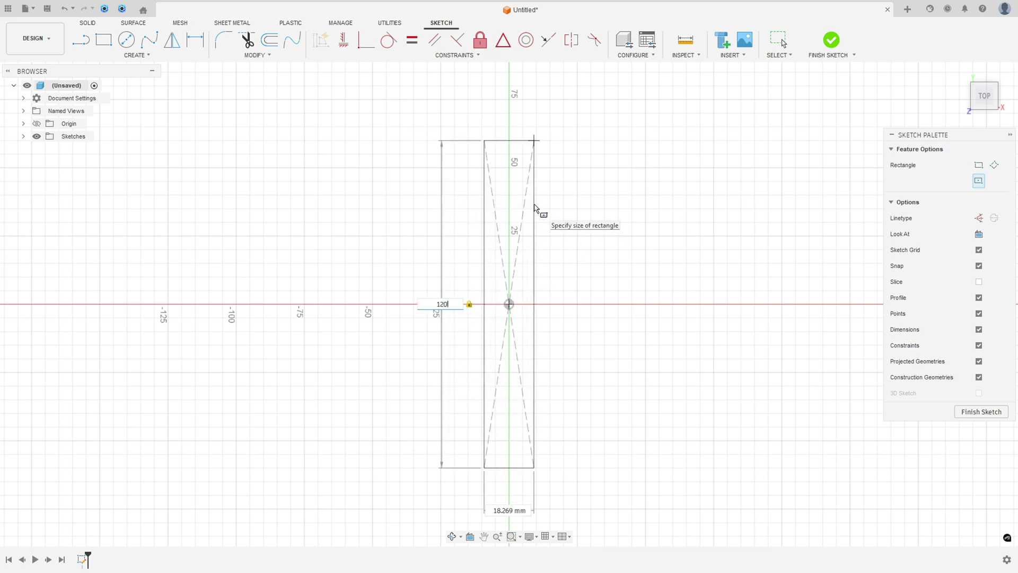
type("40")
key("Return")
key("Escape")
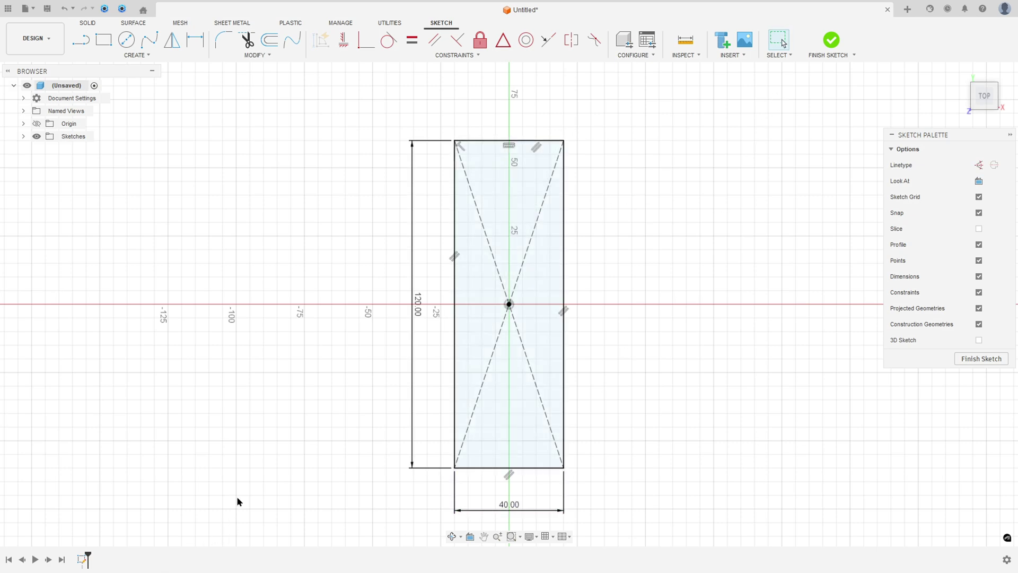
key("alt+Tab")
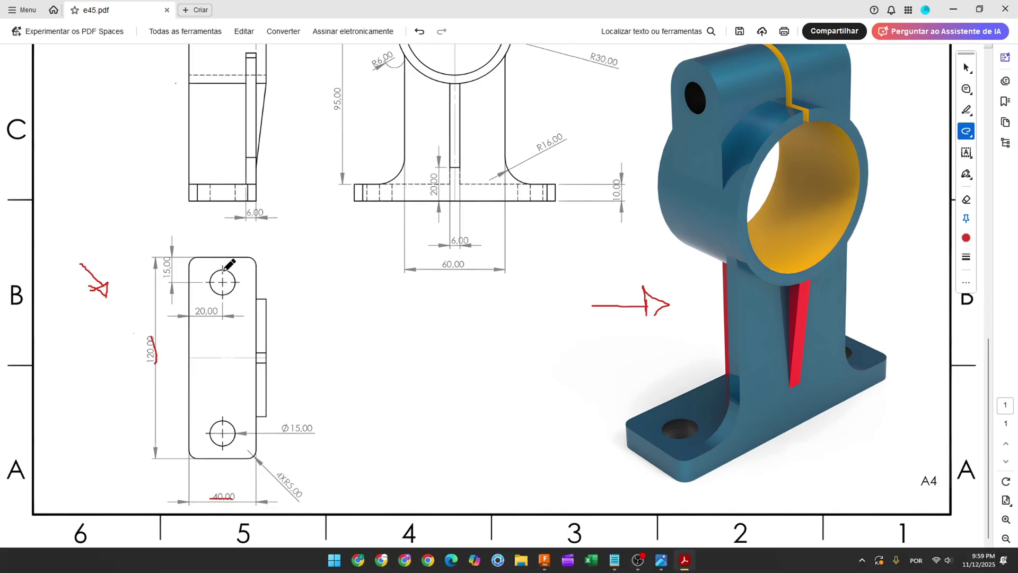
Circle the upper hole and mark its Ø15,00, 15,00 and 20,00 dimensions in red.
mouse_move(211, 290)
left_mouse_down()
mouse_move(237, 286)
mouse_move(218, 290)
left_mouse_up()
left_click_drag(281, 427, 318, 428)
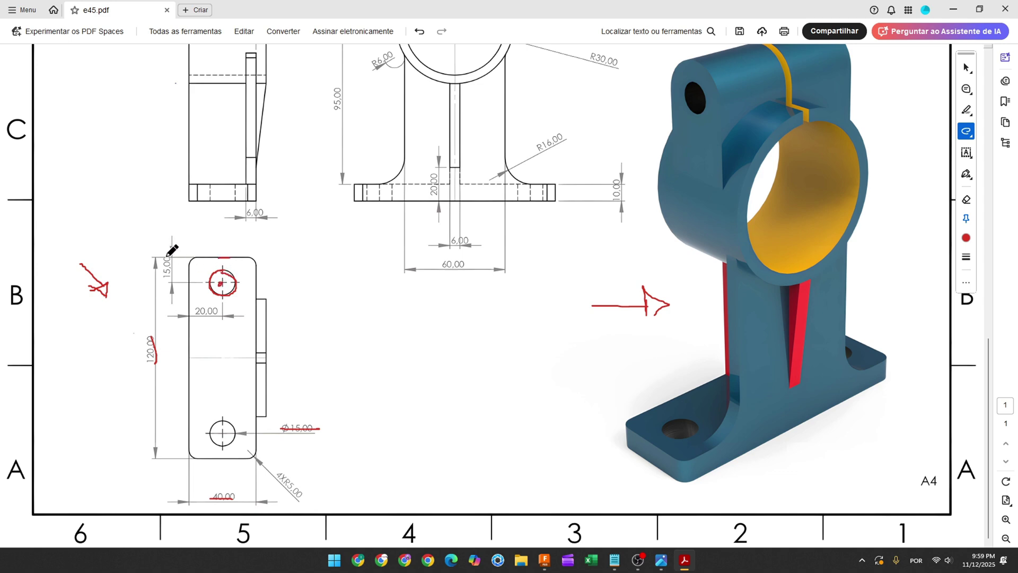
left_click_drag(168, 255, 166, 277)
left_click_drag(194, 312, 218, 311)
Draw a Ø15 mm hole circle centred on the vertical axis of the plate sketch.
left_click(540, 566)
left_click(126, 40)
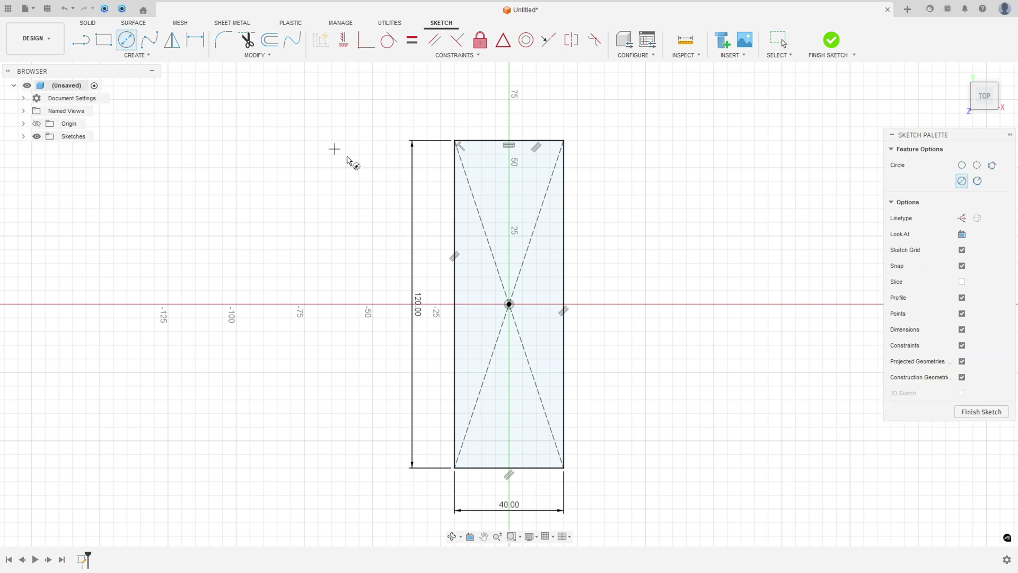
left_click(509, 181)
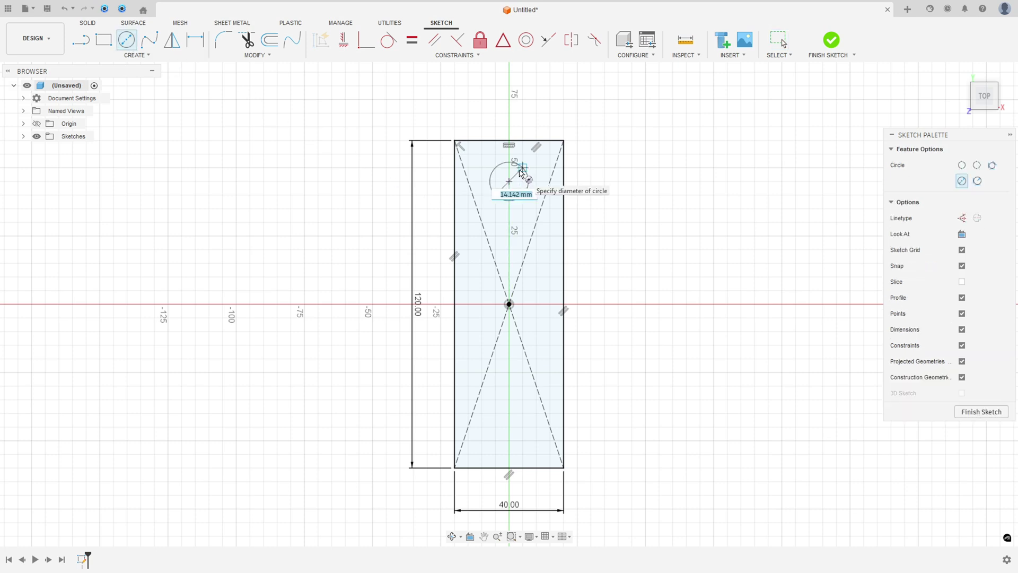
type("15")
key("Return")
key("Escape")
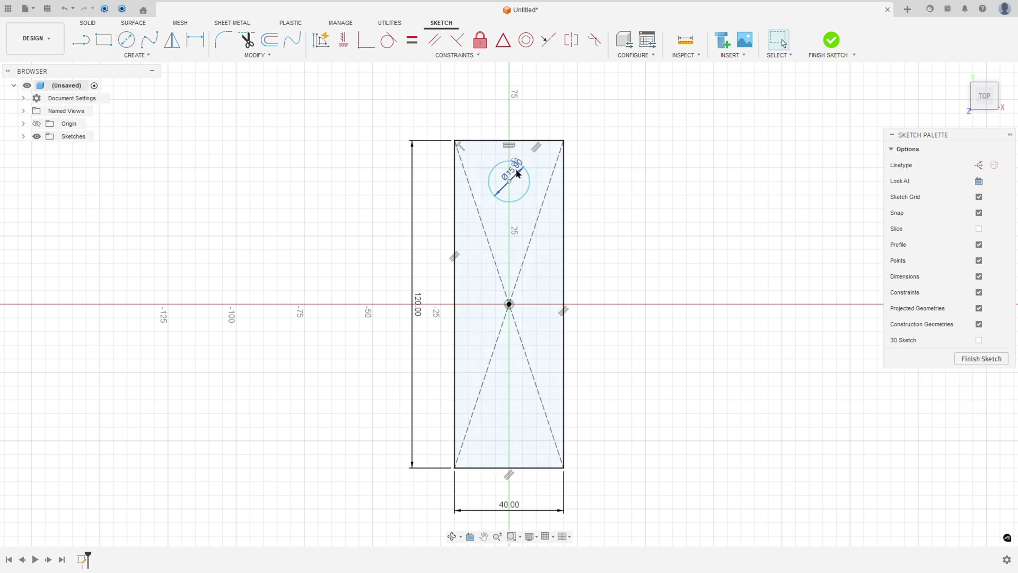
left_click_drag(522, 173, 584, 177)
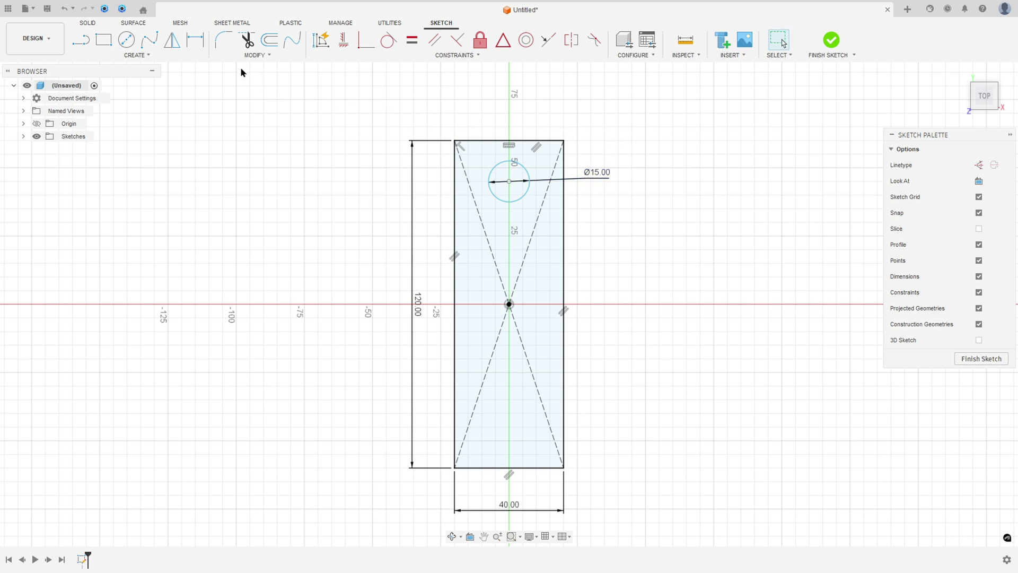
Dimension the hole centre 20 mm from the left edge and 15 mm from the top edge.
left_click(195, 39)
left_click(455, 193)
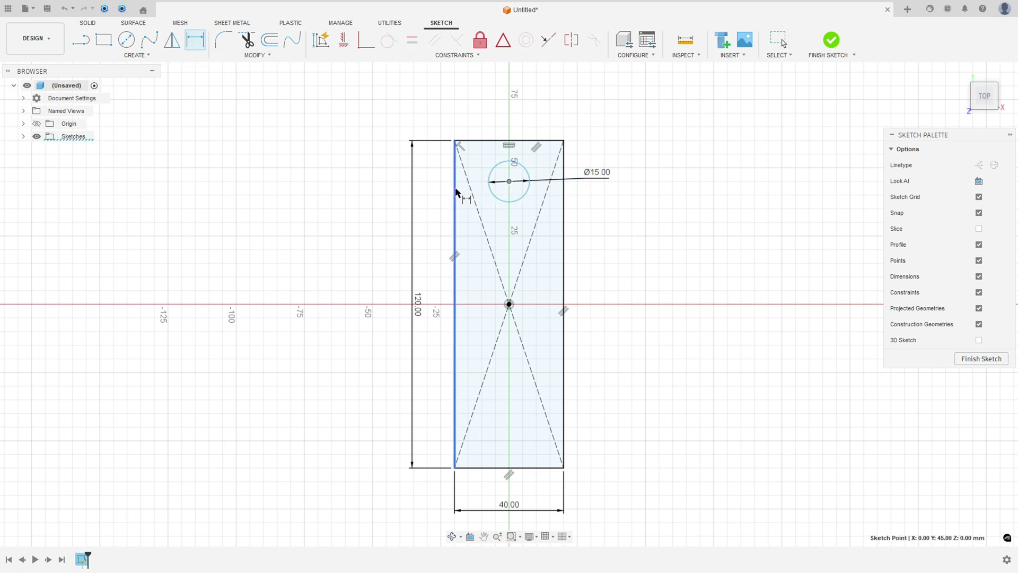
left_click(510, 181)
left_click(485, 106)
key("Return")
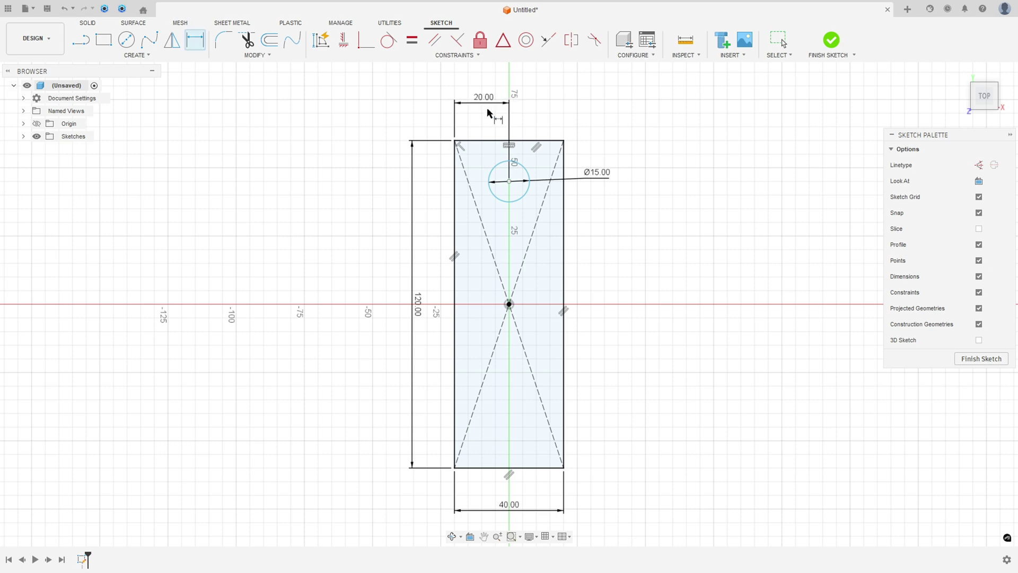
left_click(502, 142)
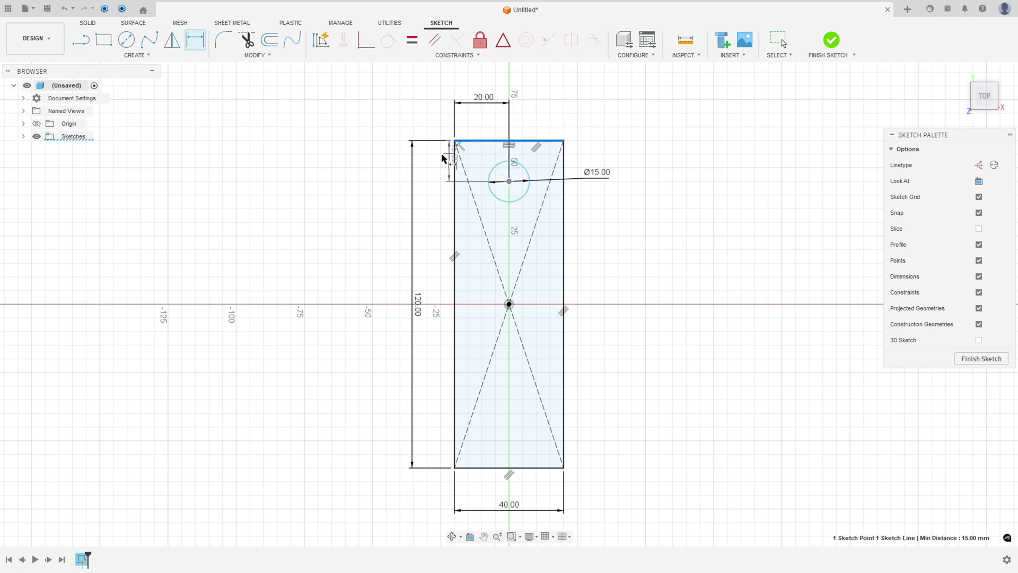
left_click(451, 154)
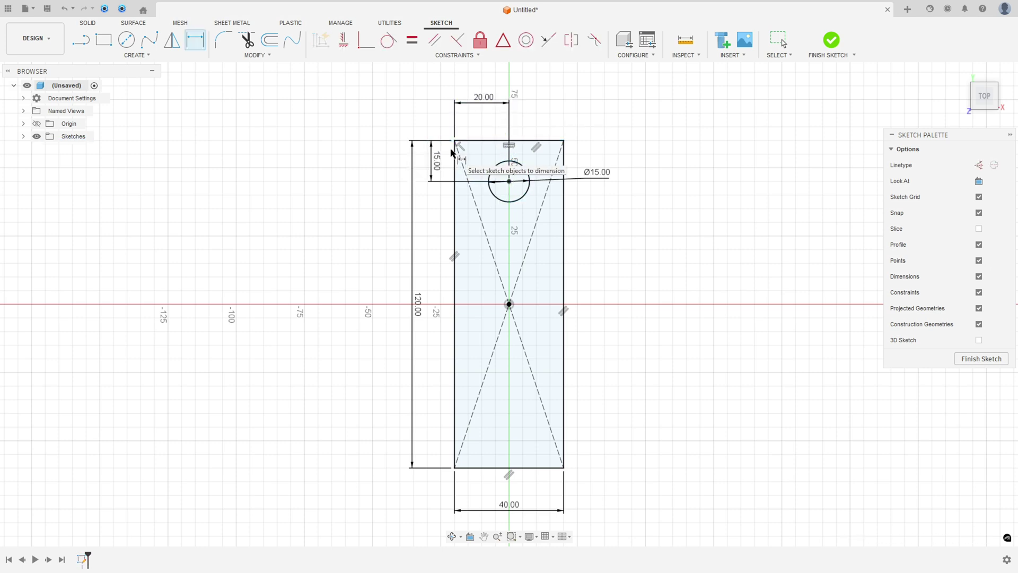
key("Return")
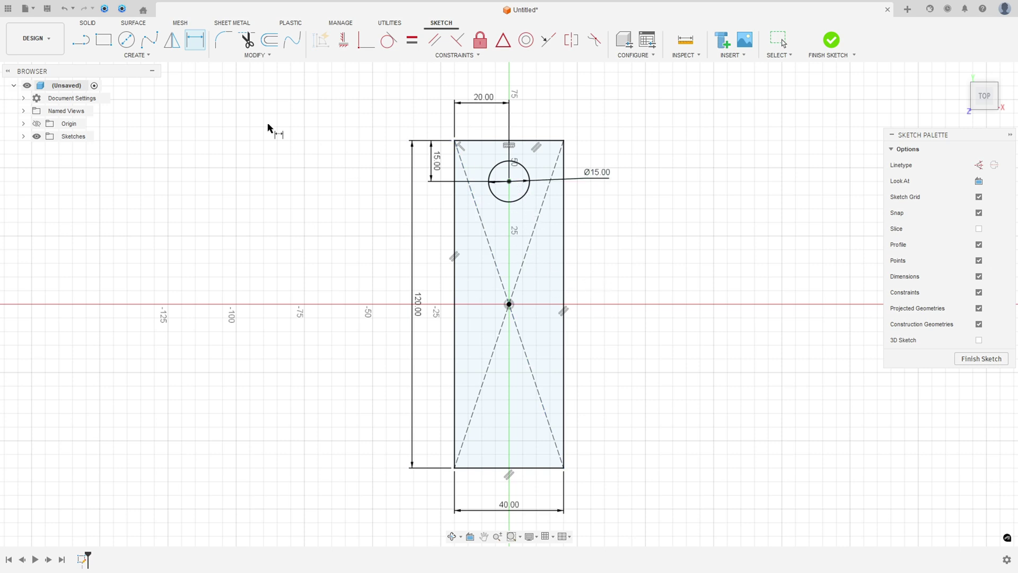
Draw a horizontal construction line starting from the sketch's centre point.
left_click(81, 39)
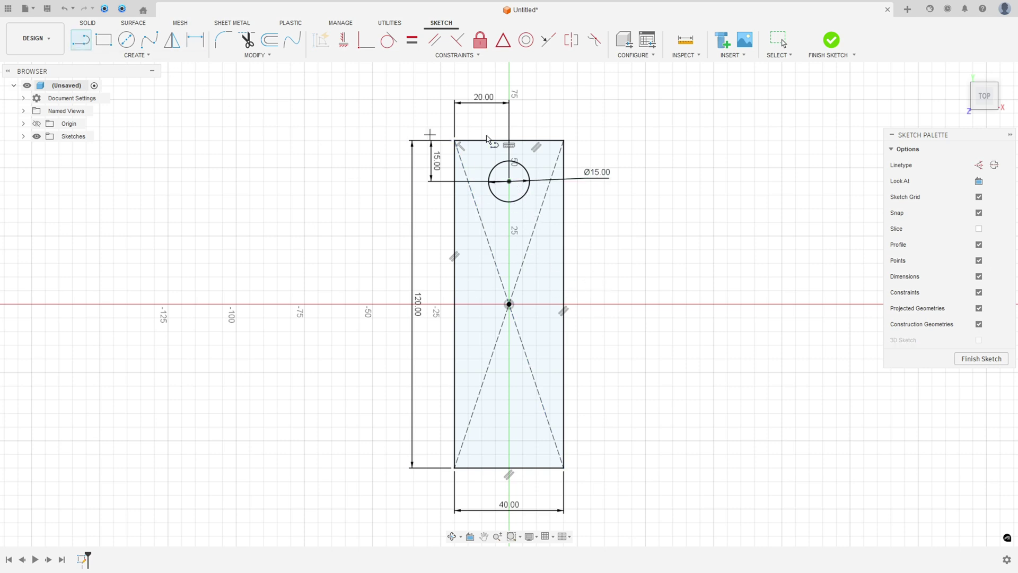
left_click(978, 165)
left_click(509, 304)
left_click(561, 306)
key("Escape")
Mirror the hole across the construction line, finish the sketch, and mark the 10,00 thickness.
left_click(172, 40)
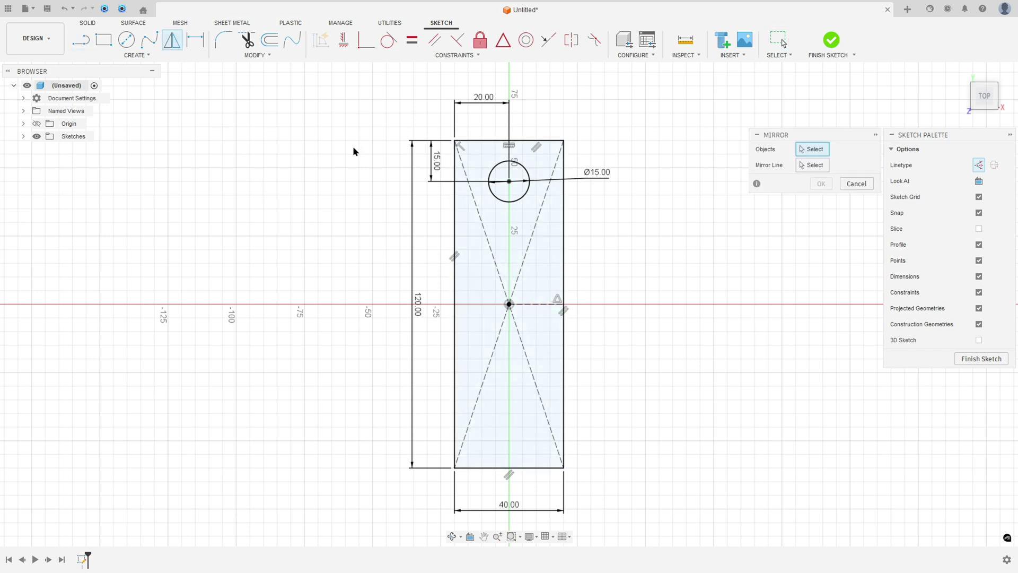
left_click(524, 202)
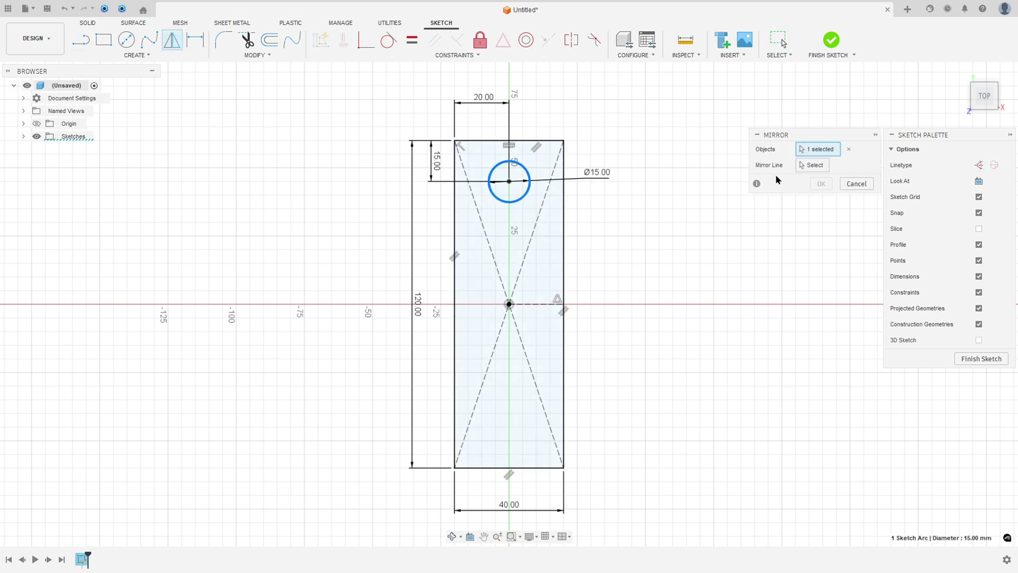
left_click(807, 166)
left_click(537, 305)
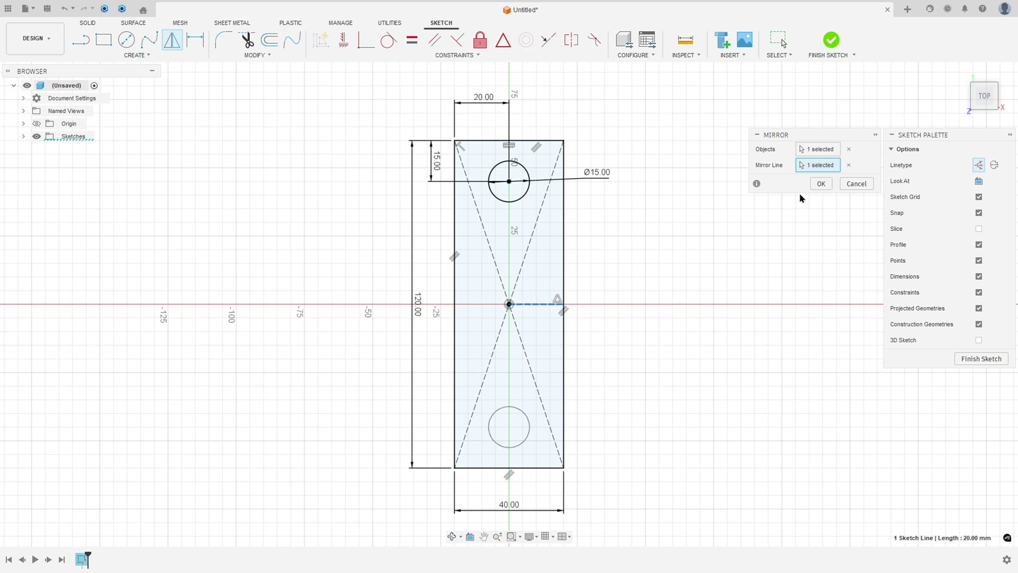
left_click(821, 183)
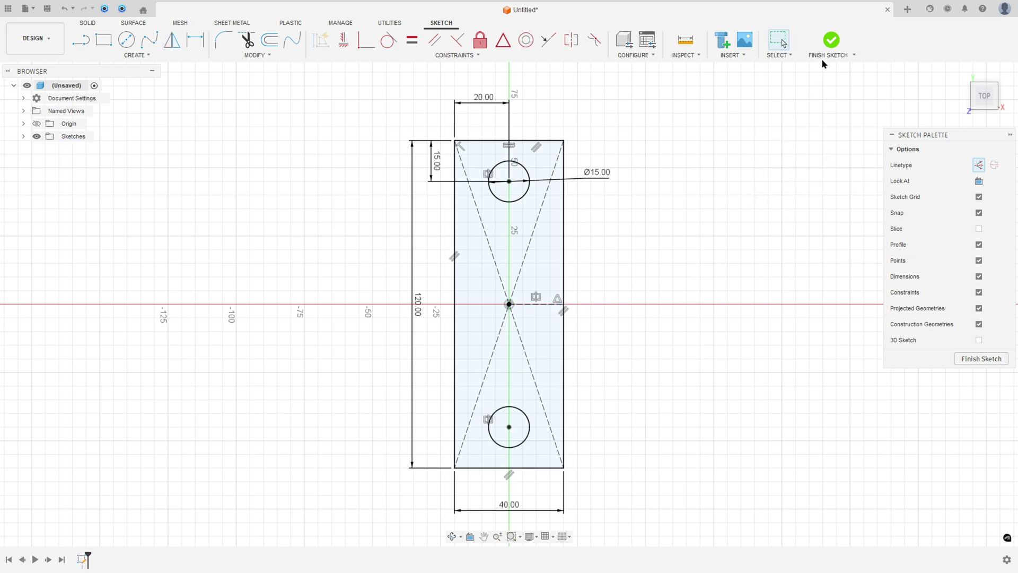
left_click(831, 41)
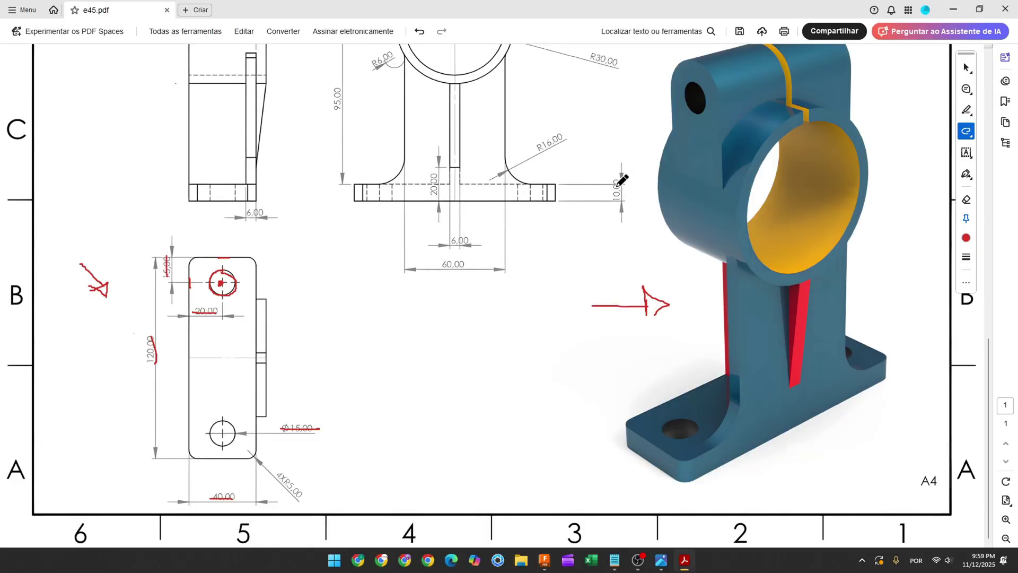
left_click_drag(615, 178, 616, 200)
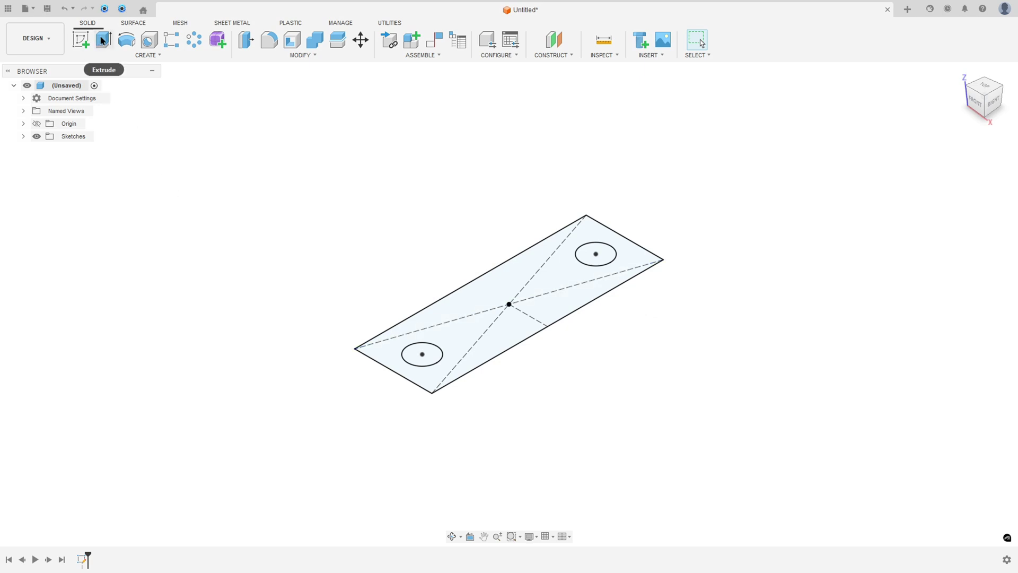
Extrude the plate profile 10 mm into a solid base plate.
left_click(102, 40)
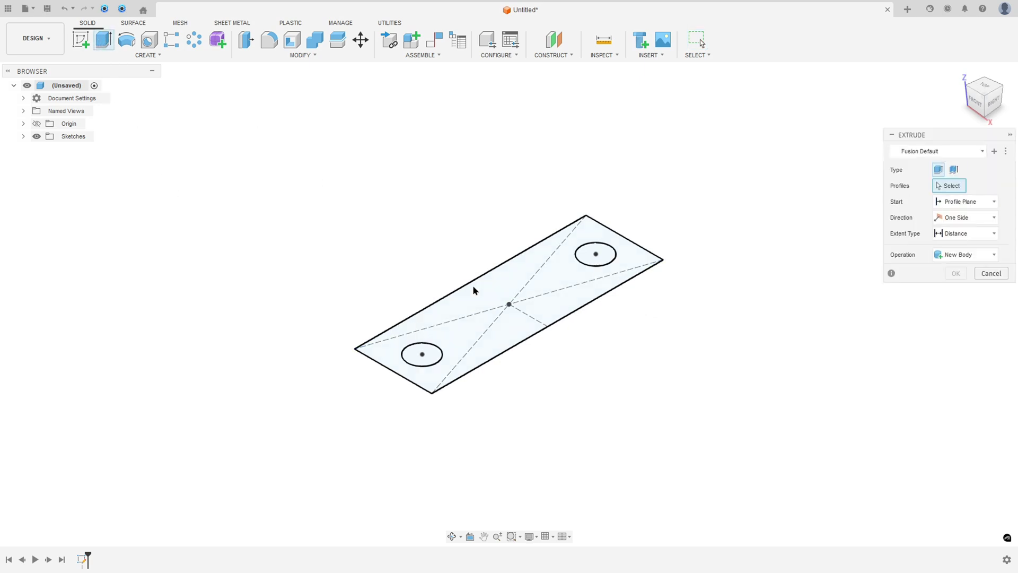
left_click(472, 287)
type("10")
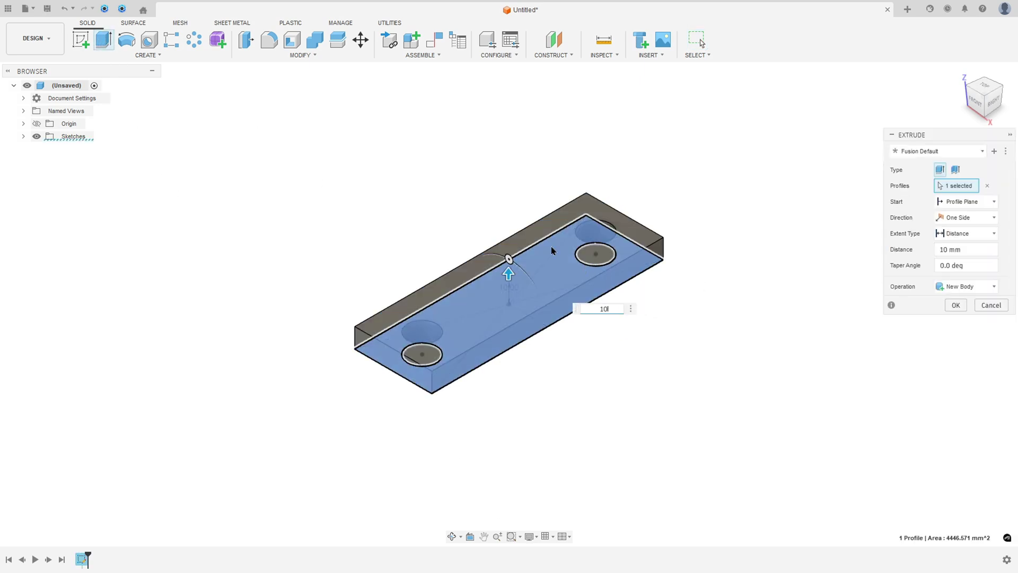
left_click(956, 305)
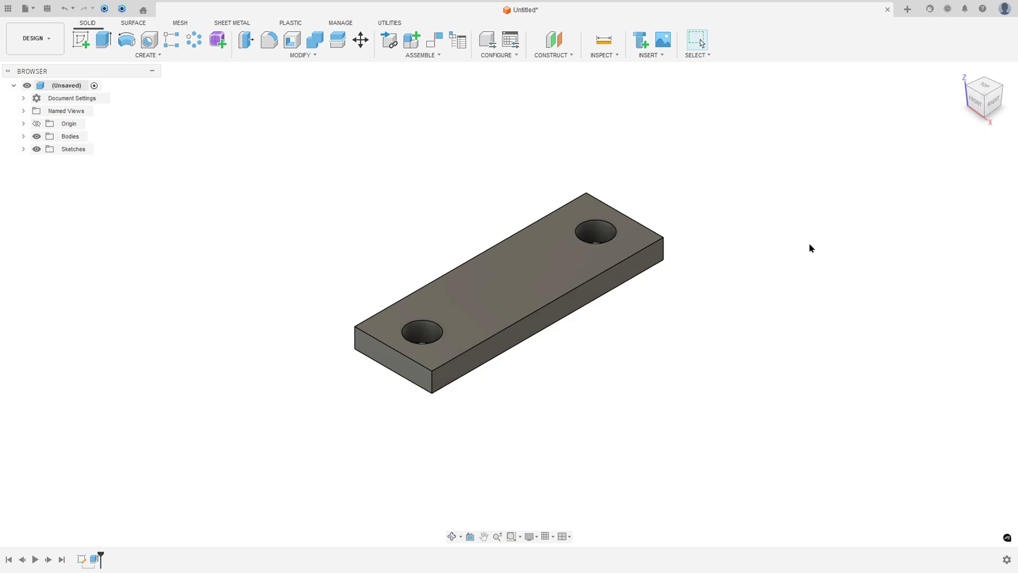
mouse_move(806, 227)
middle_mouse_down("shift")
mouse_move(796, 230)
mouse_move(807, 241)
middle_mouse_up("shift")
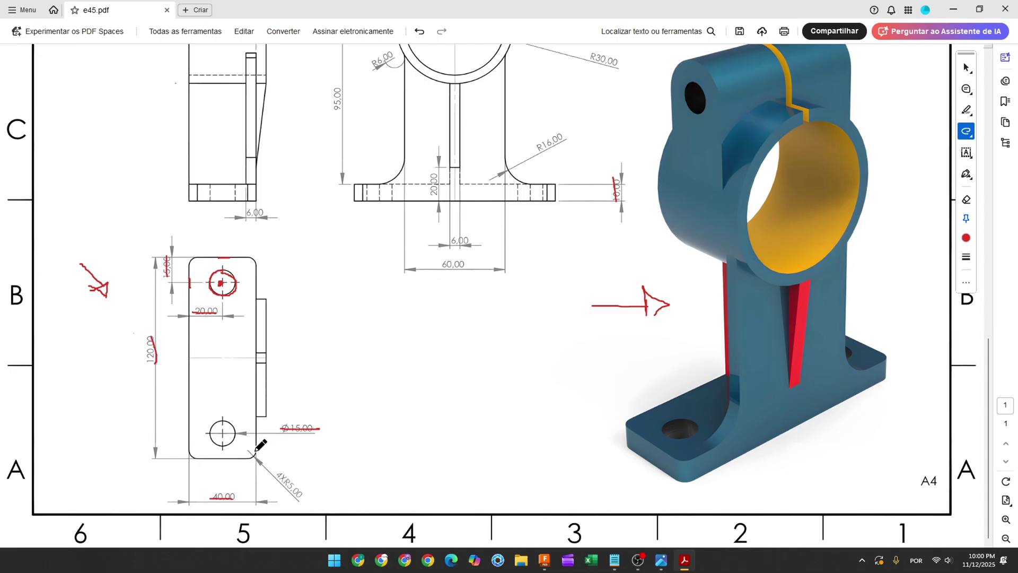
Mark the drawing's rounded plate corners and the 4XR5,00 radius note in red.
left_click_drag(255, 449, 250, 456)
left_click_drag(190, 449, 192, 455)
left_click_drag(276, 474, 301, 496)
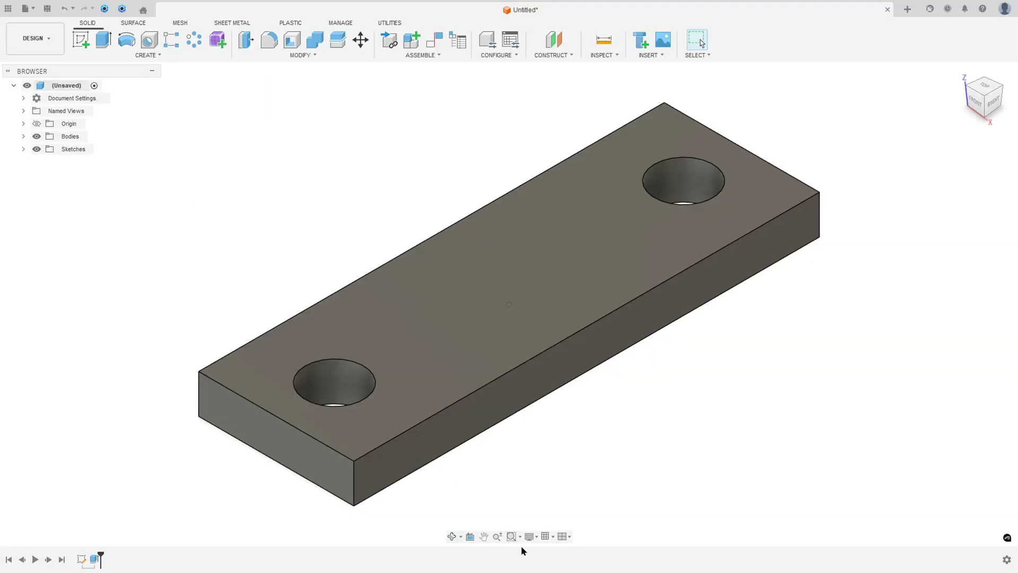
Fillet all four vertical corner edges of the plate with a 5 mm radius.
left_click(269, 39)
left_click(354, 479)
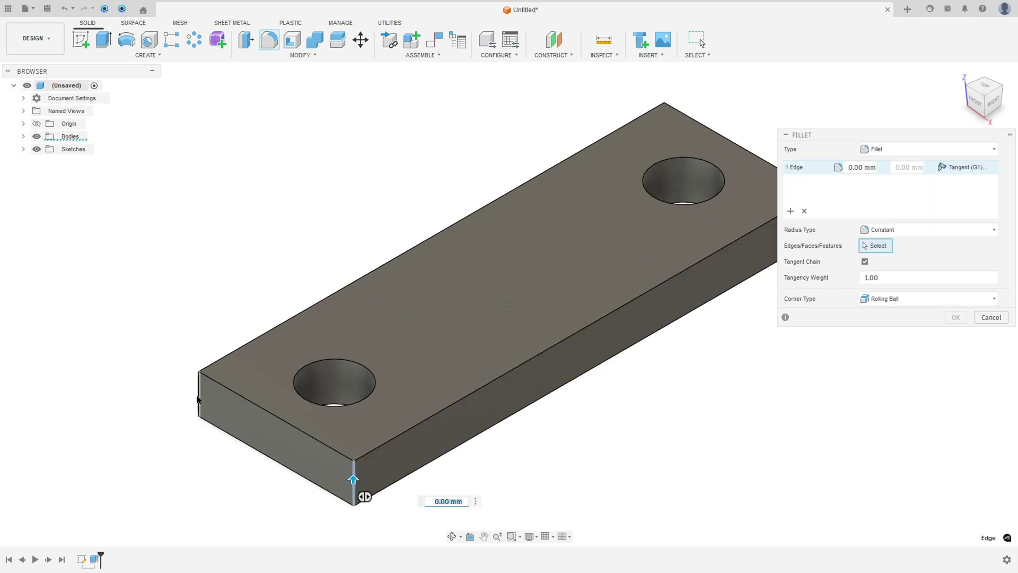
left_click(199, 394)
middle_click_drag(555, 366, 710, 409, "shift")
scroll(565, 344, "up", 3)
left_click(611, 418)
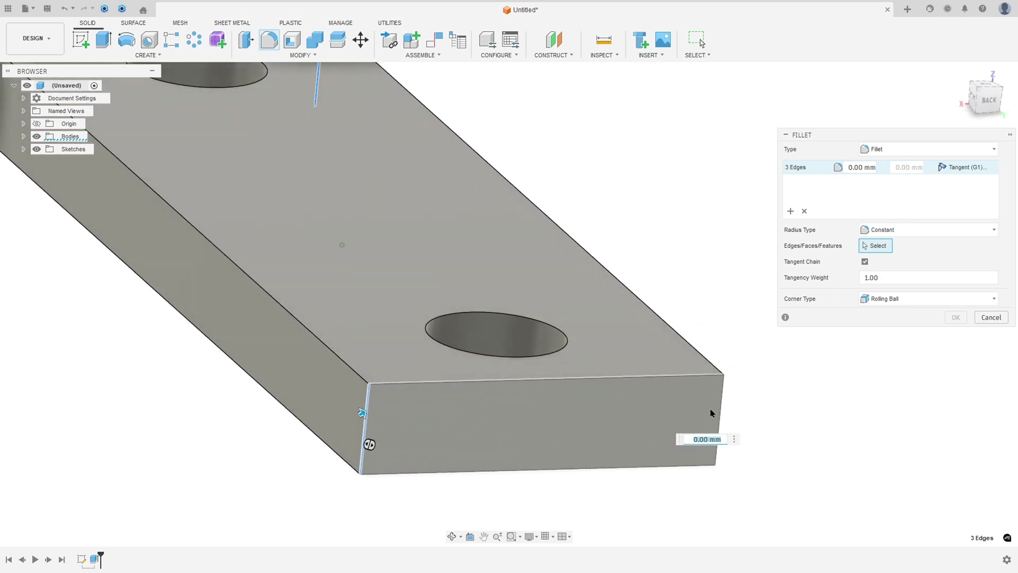
left_click(723, 409)
middle_click_drag(815, 413, 757, 317, "shift")
type("5")
left_click(955, 317)
key("F6")
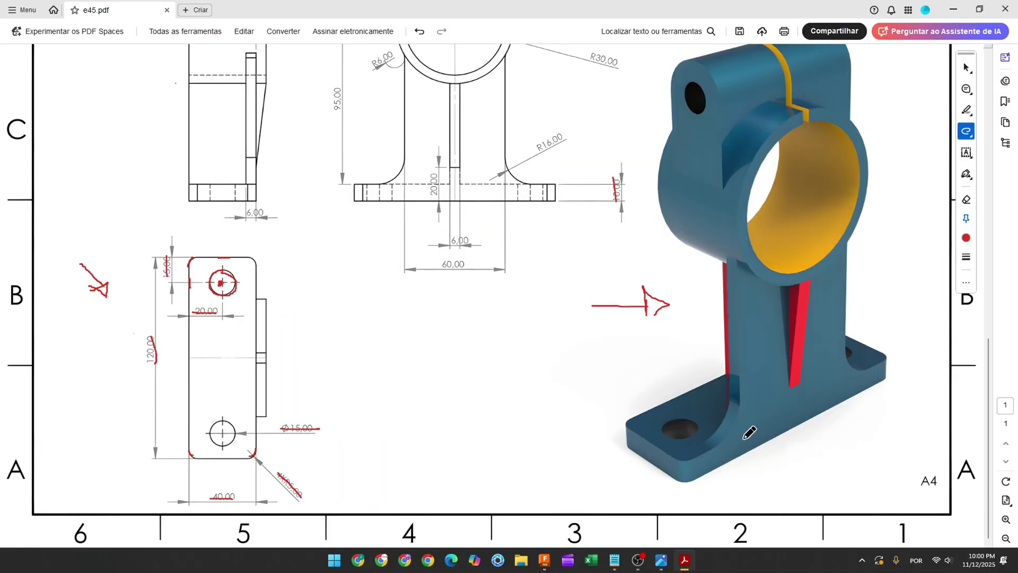
Underline the rendered bracket's base and draw a red arrow at the front view.
left_click_drag(754, 440, 840, 400)
left_click_drag(298, 355, 270, 362)
scroll(366, 335, "up", 3)
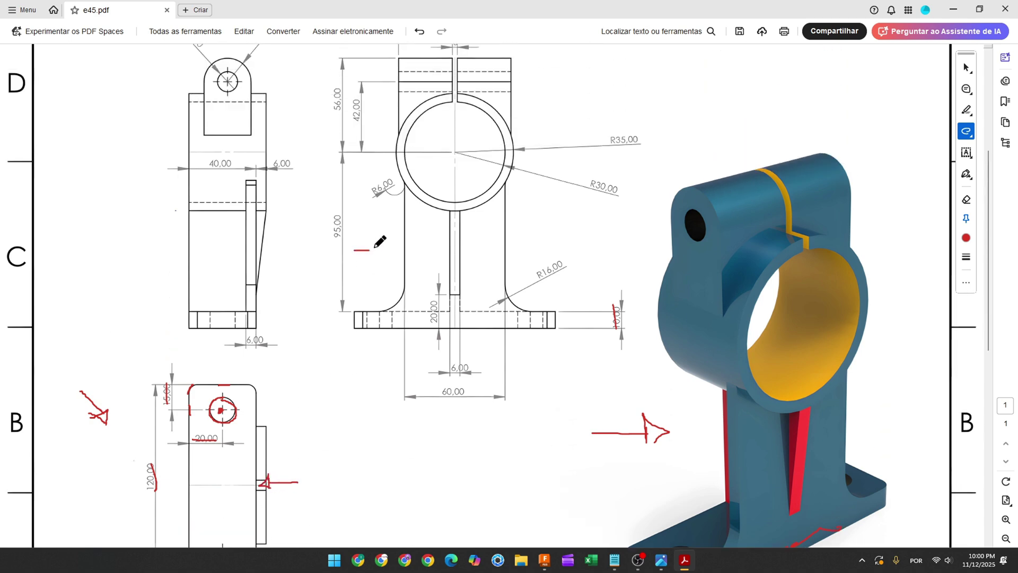
left_click_drag(384, 249, 374, 253)
Trace the ring's outer arc, strike through R35,00 and R30,00, and trace the base's top edge.
left_click_drag(465, 91, 495, 119)
left_click_drag(611, 141, 642, 140)
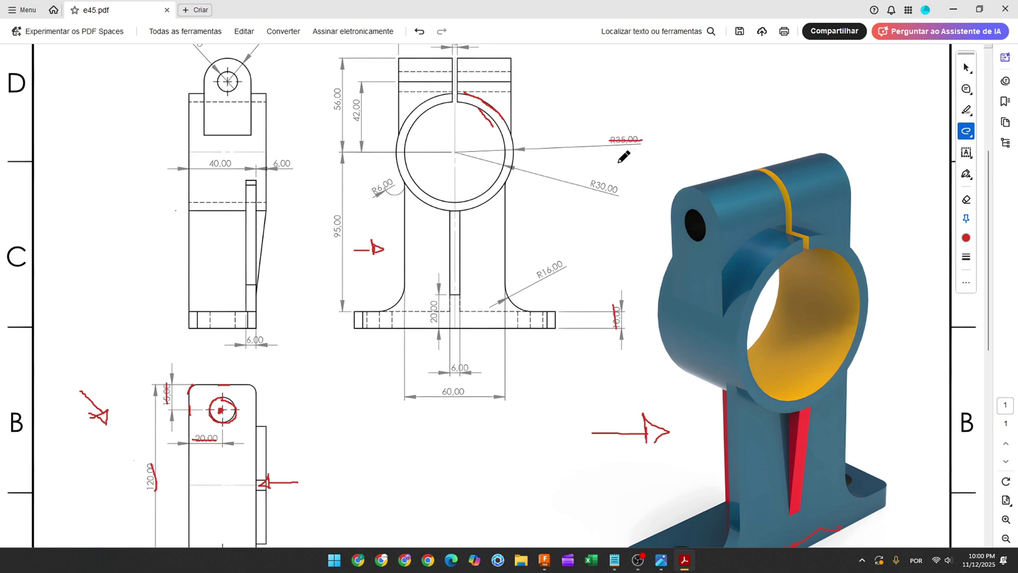
left_click_drag(598, 183, 618, 187)
left_click_drag(362, 310, 455, 310)
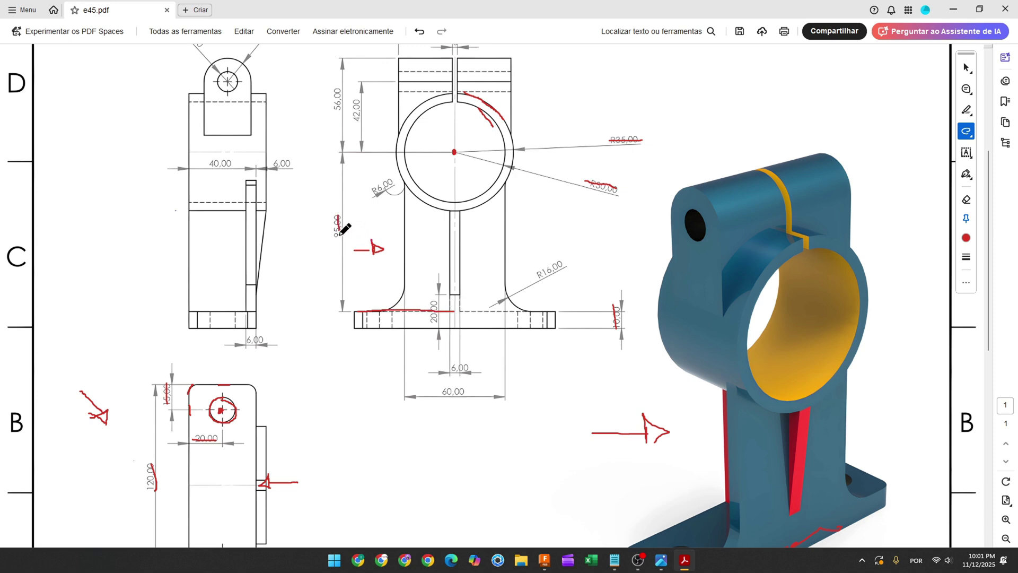
Start a sketch on the plate's long side face and project the plate body into it.
left_click(552, 559)
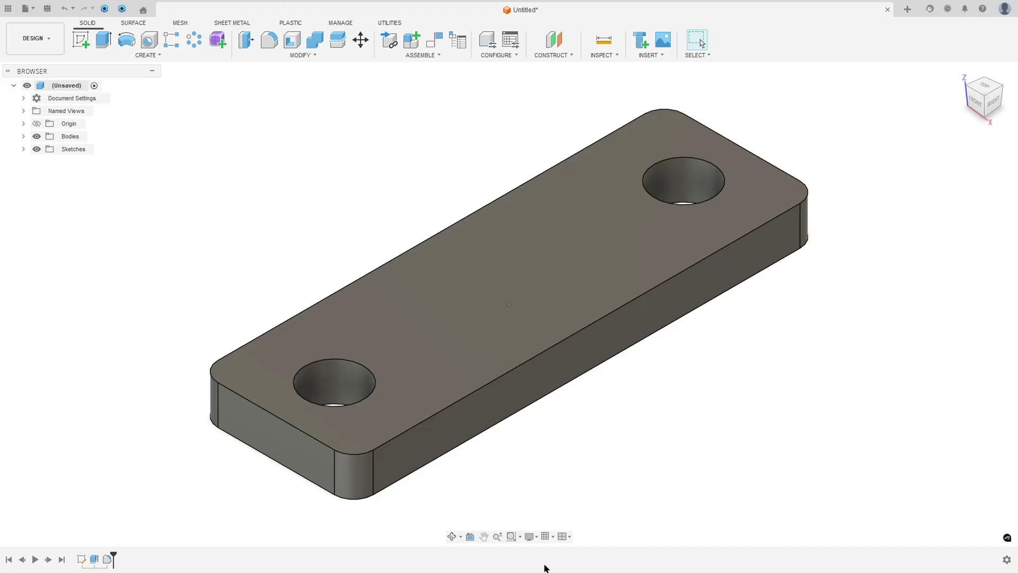
left_click(81, 38)
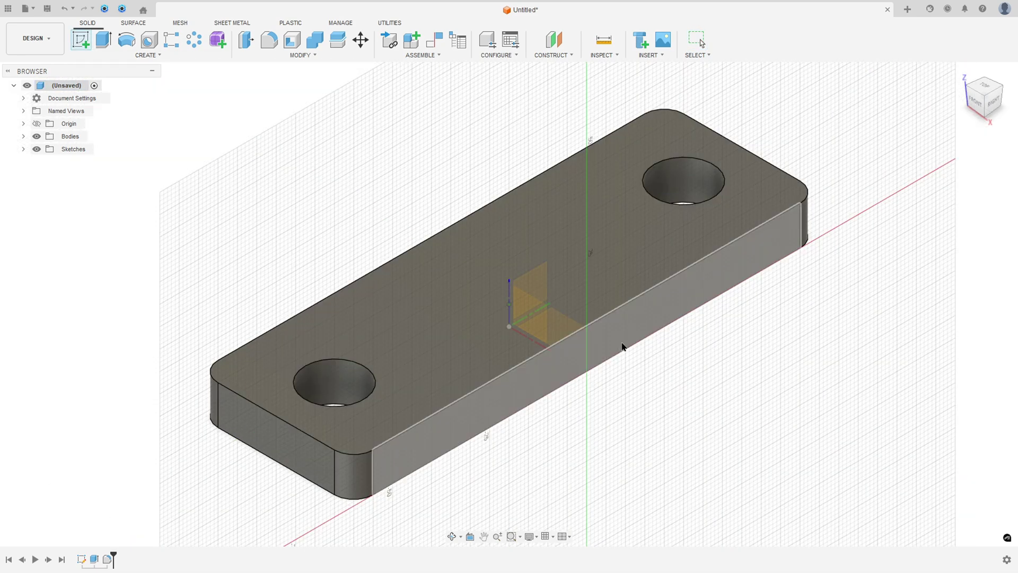
left_click(622, 332)
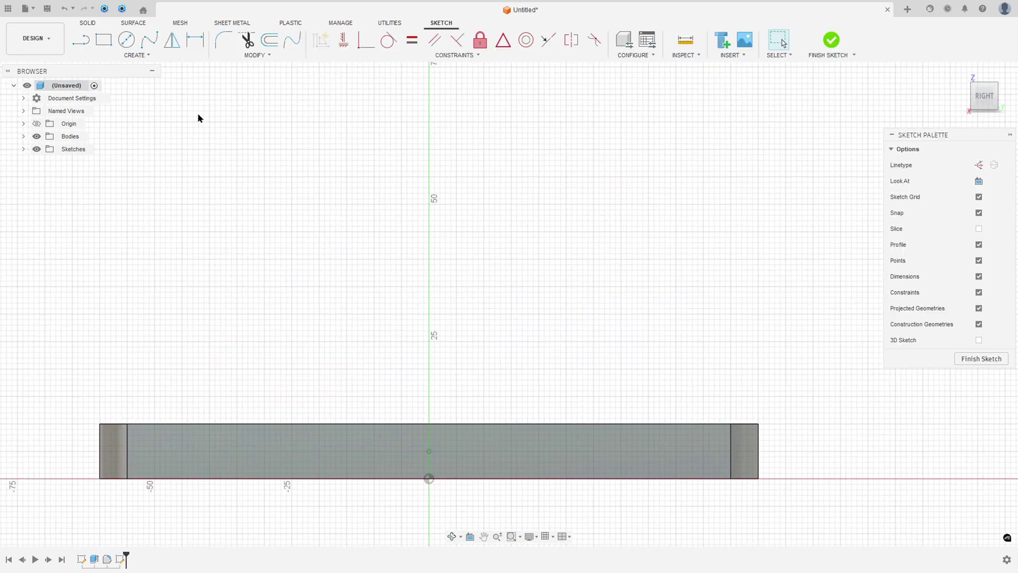
left_click(135, 54)
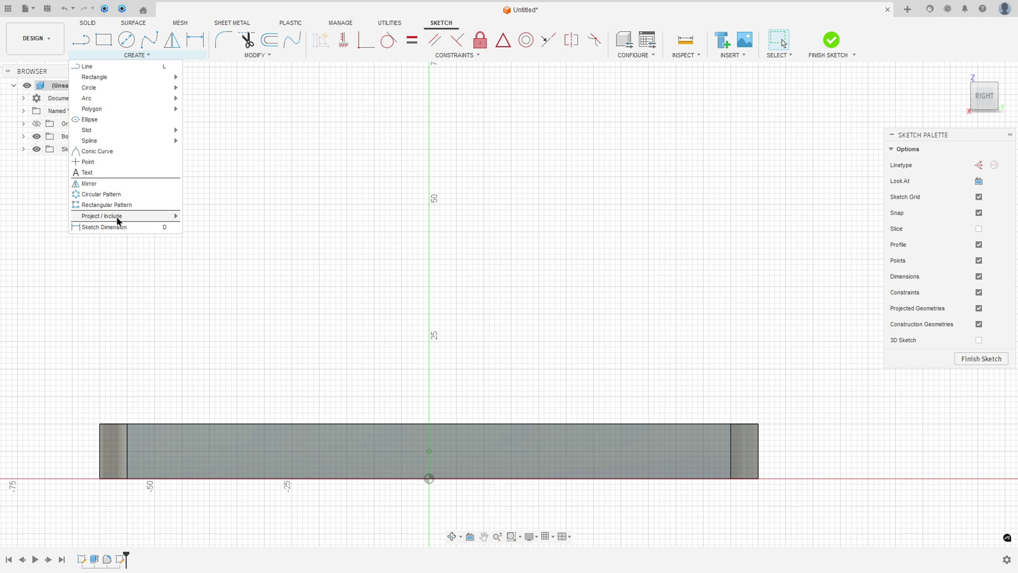
mouse_move(120, 216)
left_click(200, 216)
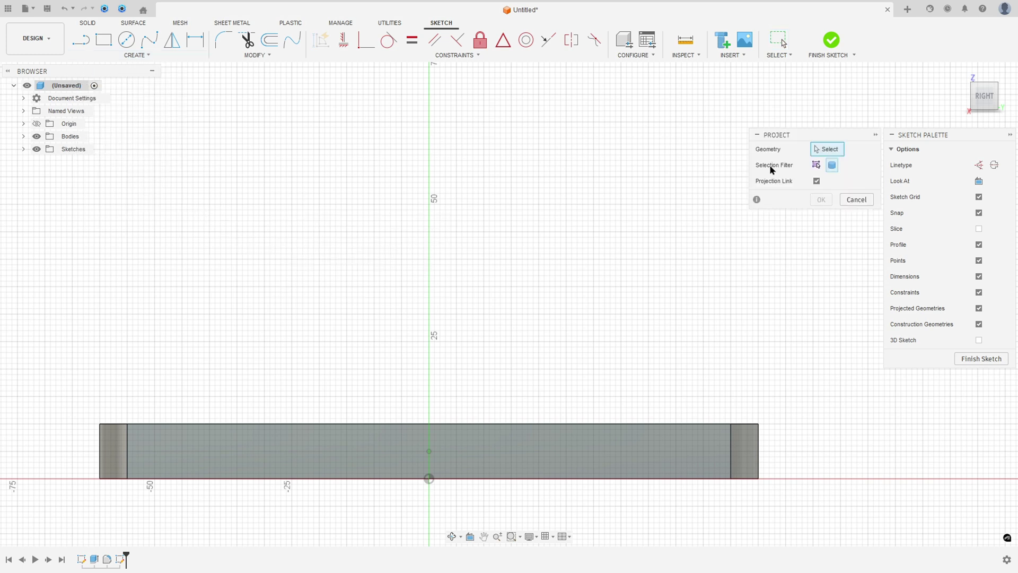
left_click(491, 452)
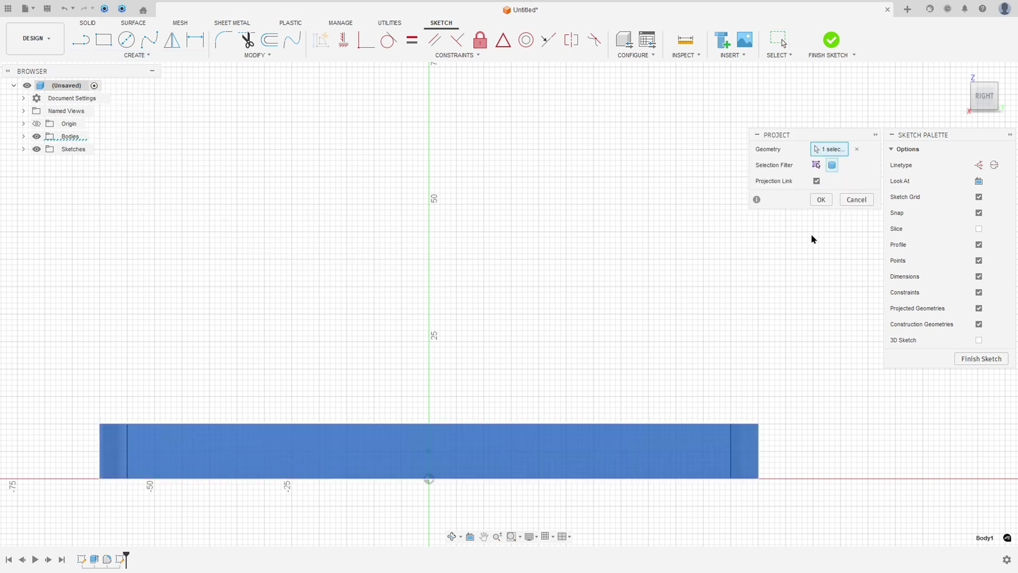
left_click(822, 200)
scroll(564, 207, "down", 3)
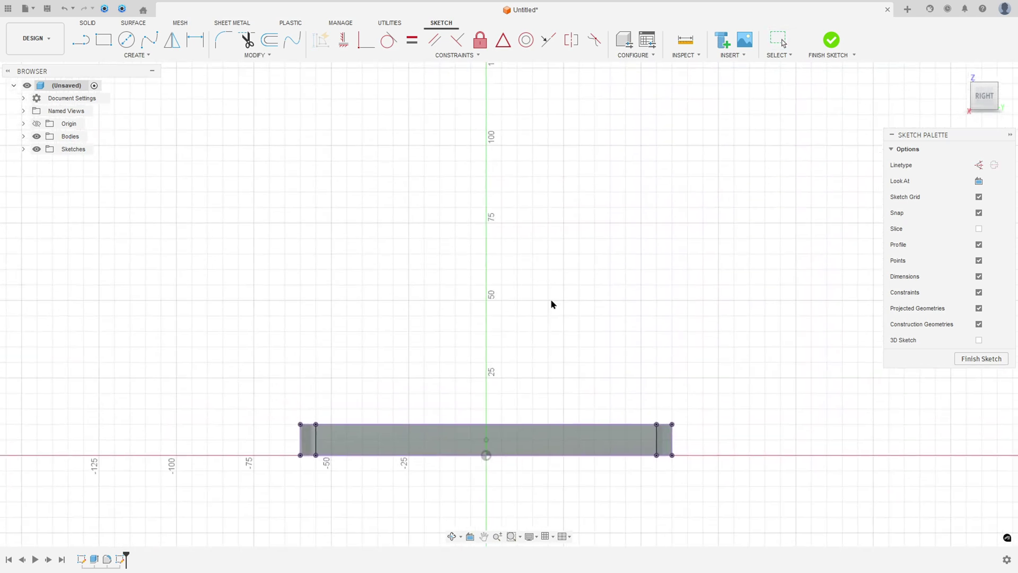
left_click(128, 40)
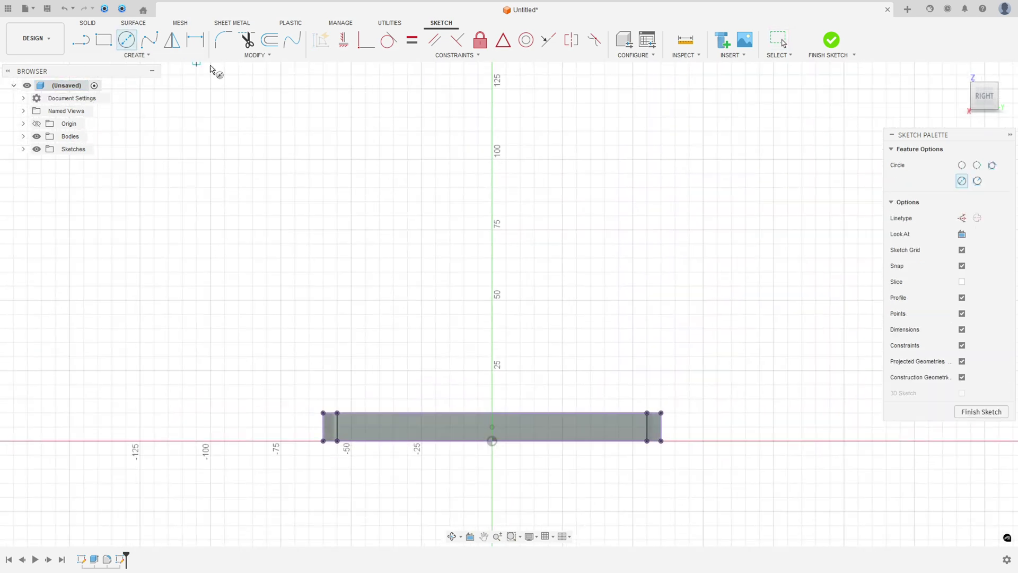
Draw concentric Ø70 and Ø60 mm ring circles above the plate.
left_click(493, 159)
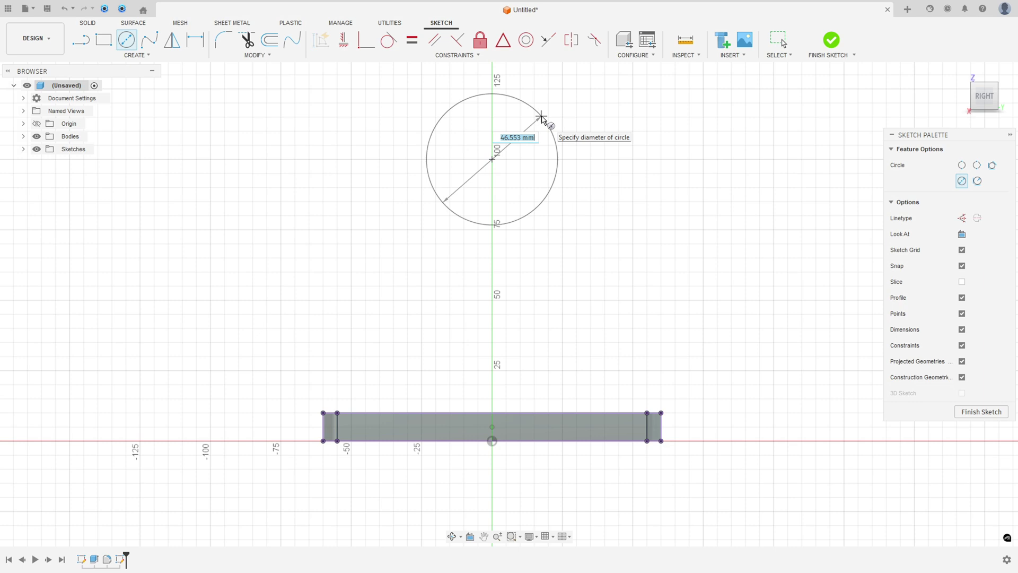
type("70")
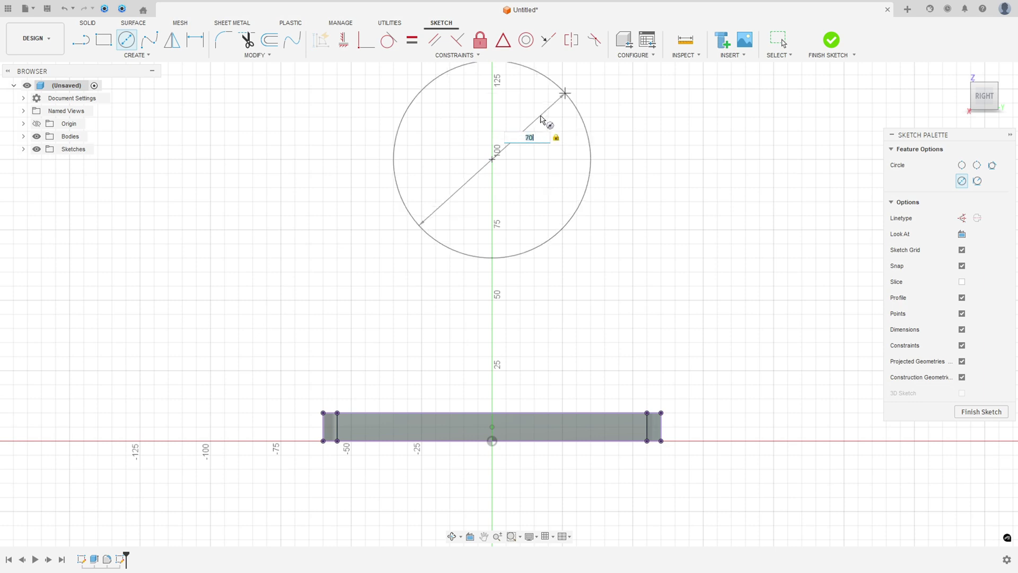
key("Return")
left_click(493, 159)
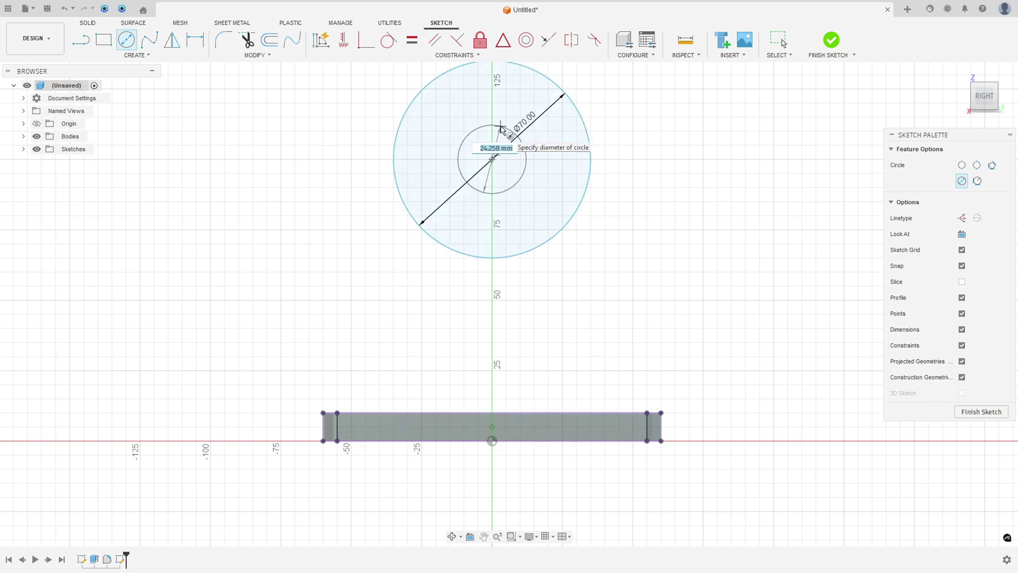
key("Return")
key("Escape")
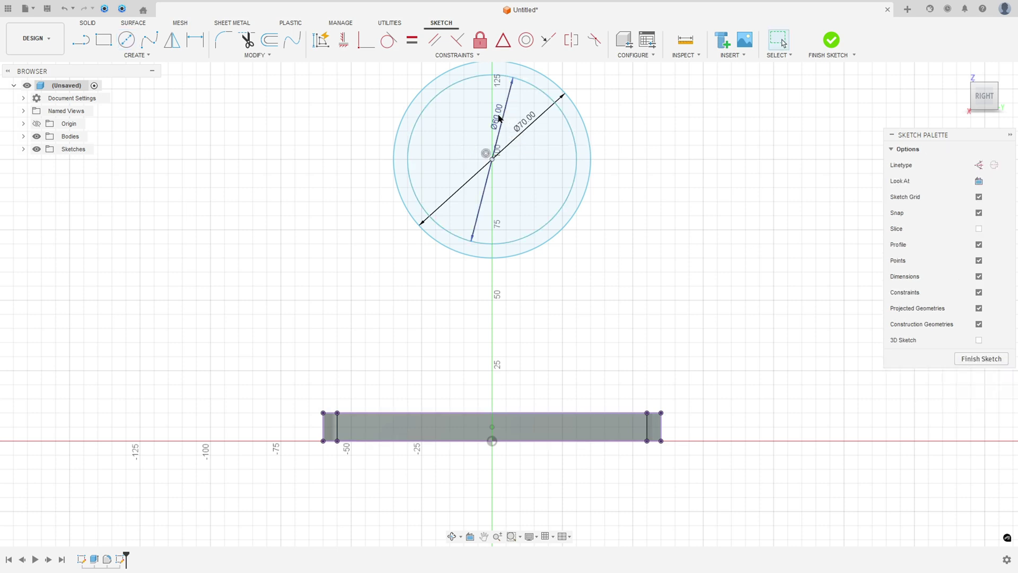
left_click_drag(553, 124, 681, 104)
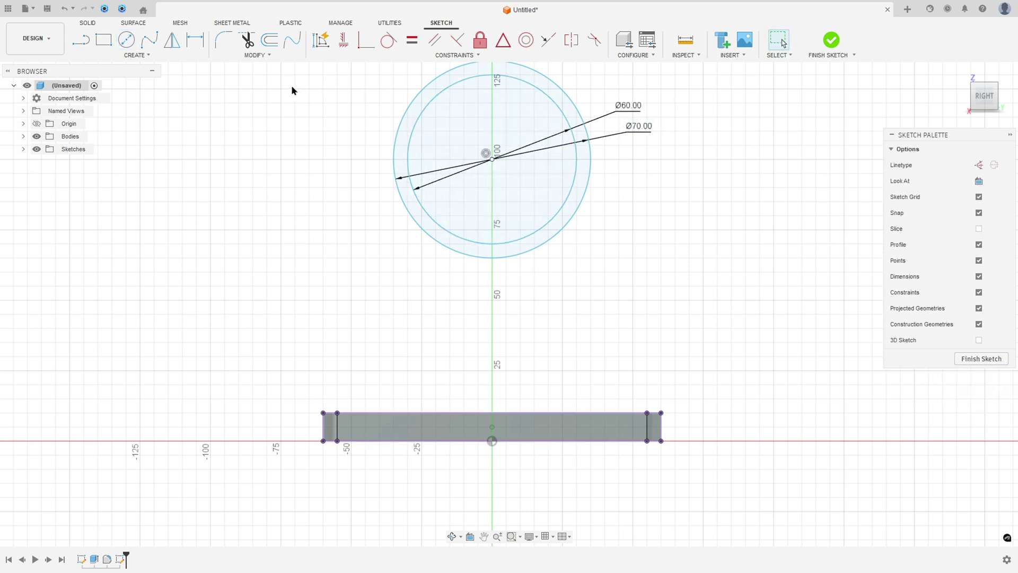
Dimension the circle centre 95 mm above the base plate's top edge.
left_click(196, 39)
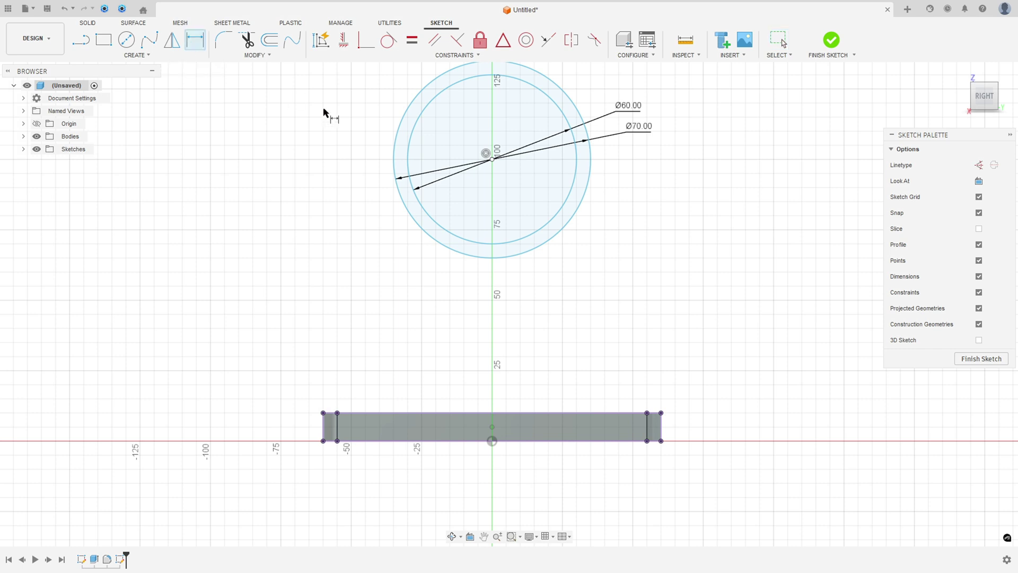
left_click(493, 413)
left_click(492, 159)
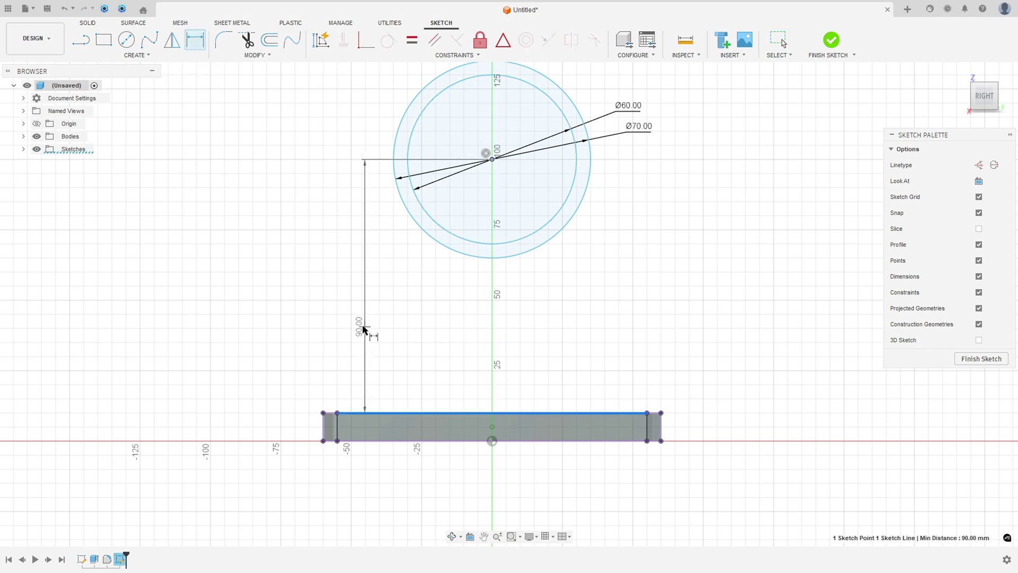
left_click(296, 307)
key("Return")
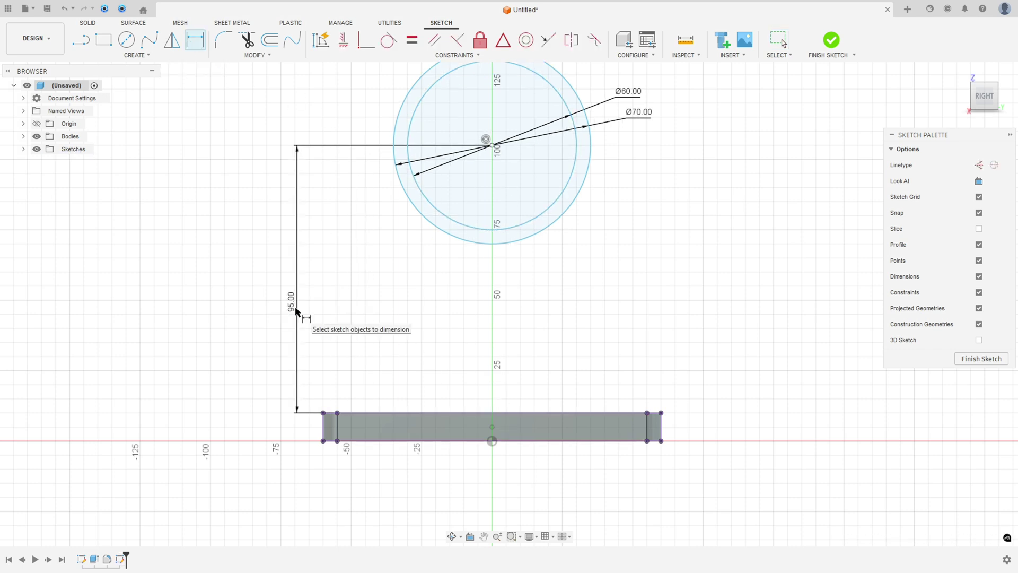
Constrain the circle centre vertically in line with the origin.
left_click(343, 40)
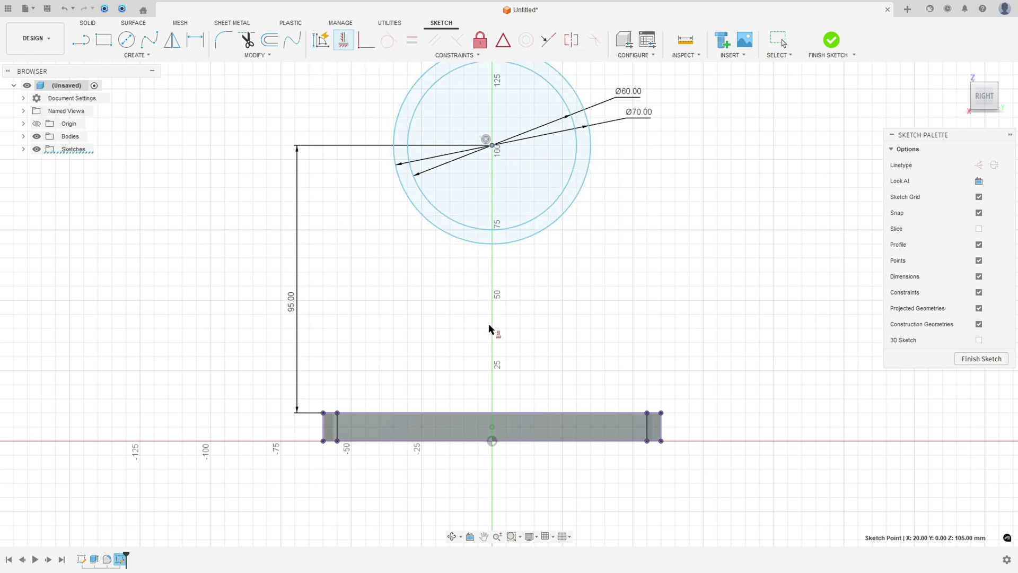
left_click(492, 441)
left_click(493, 145)
scroll(488, 292, "down", 2)
key("Escape")
middle_click_drag(489, 291, 479, 324)
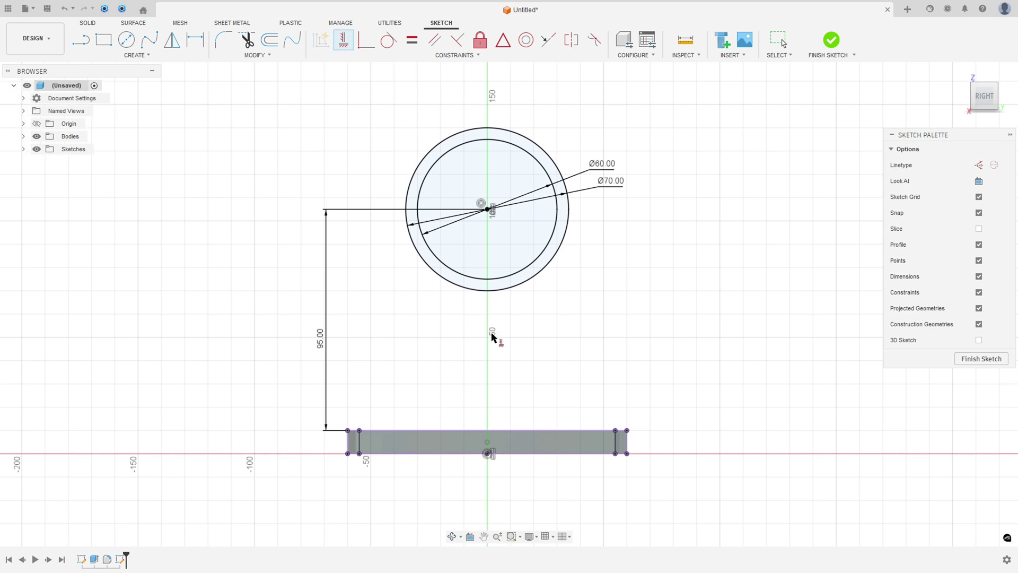
key("alt+Tab")
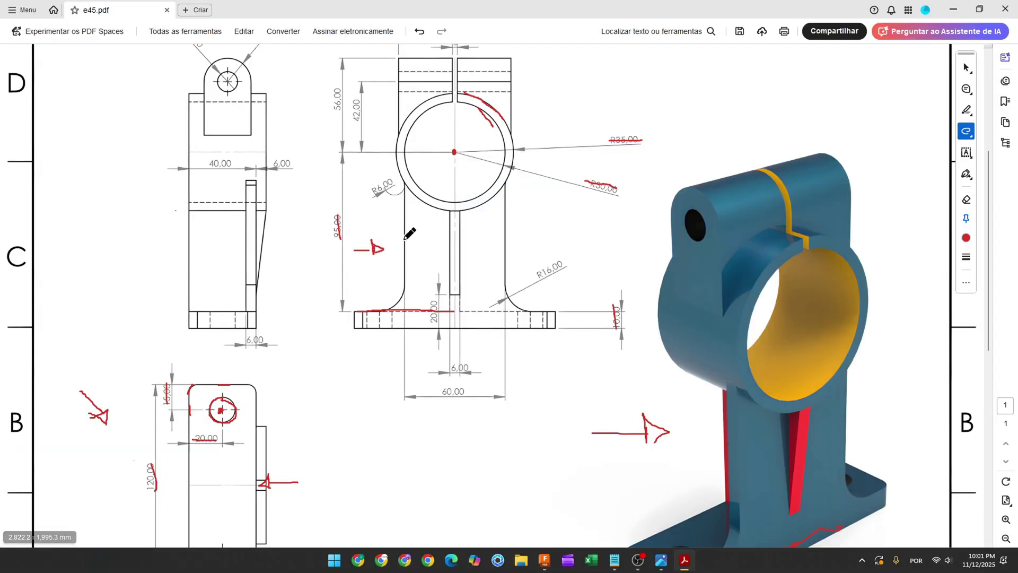
Draw red strokes along the column's left and right edges and across the 60,00 dimension.
left_click_drag(405, 180, 403, 274)
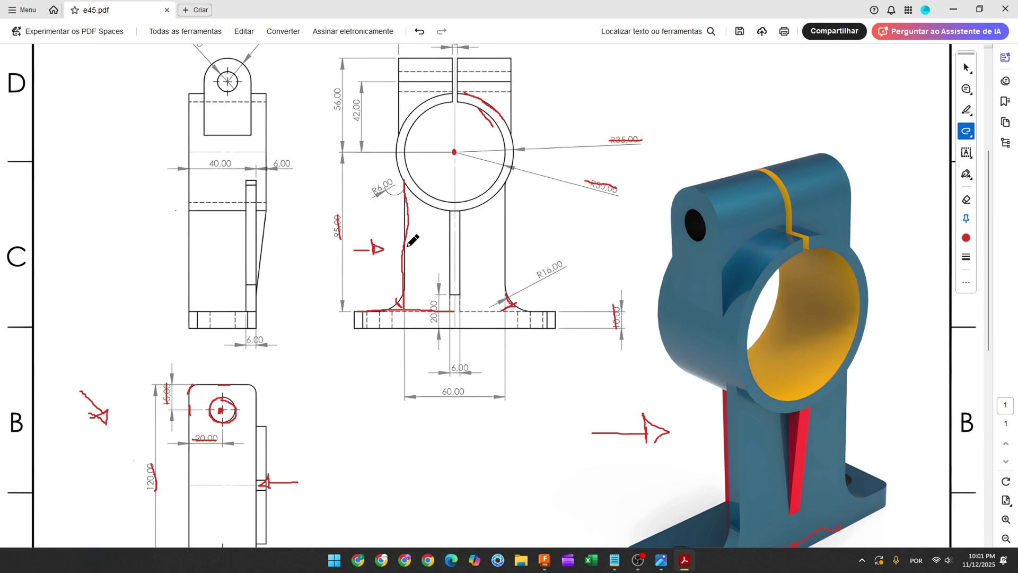
left_click_drag(508, 180, 502, 324)
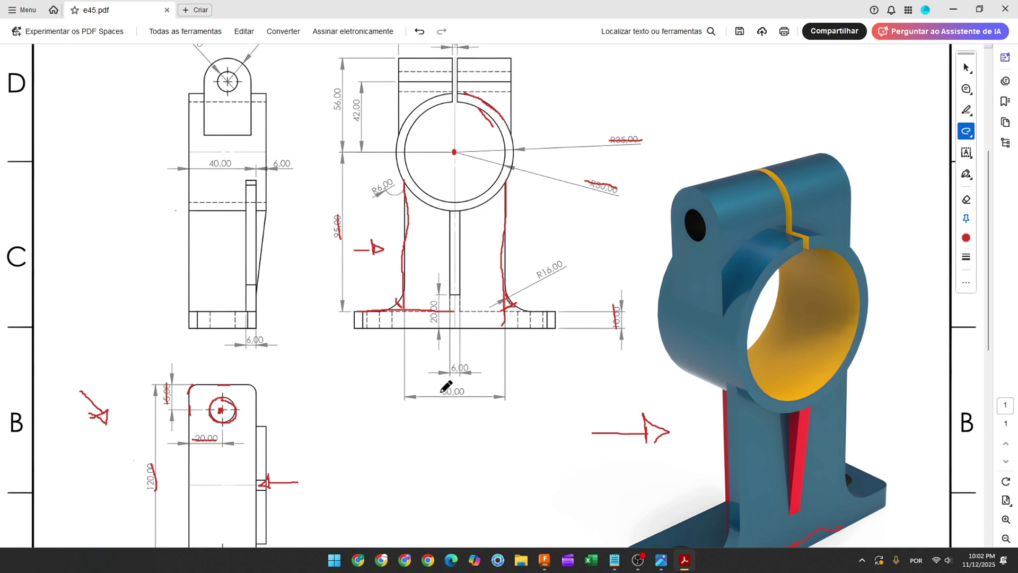
left_click_drag(441, 391, 460, 392)
Draw two vertical lines from the ring's lower left and right down to the base plate's top edge.
left_click(545, 560)
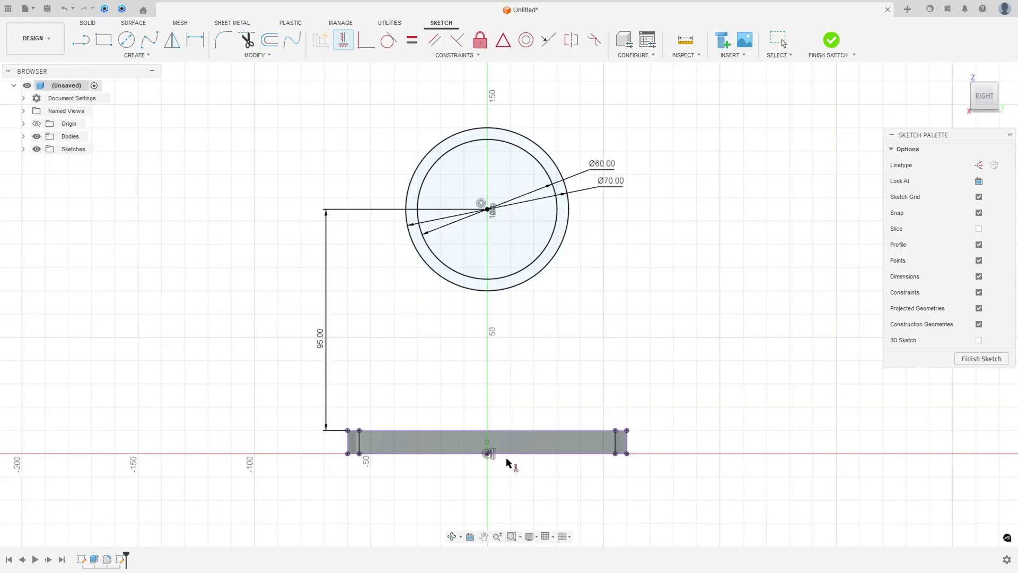
left_click(81, 40)
left_click(422, 258)
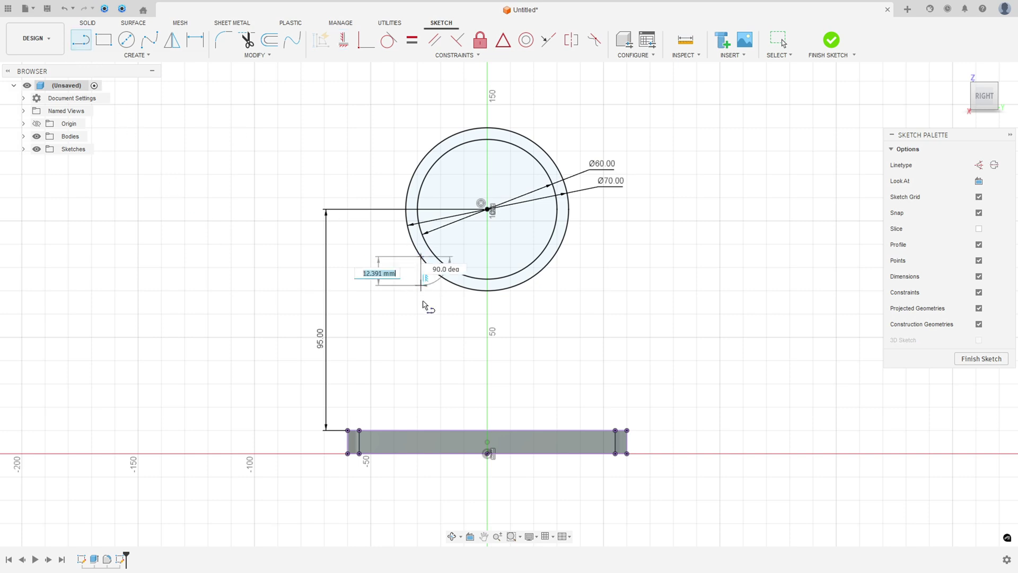
double_click(422, 430)
left_click(550, 264)
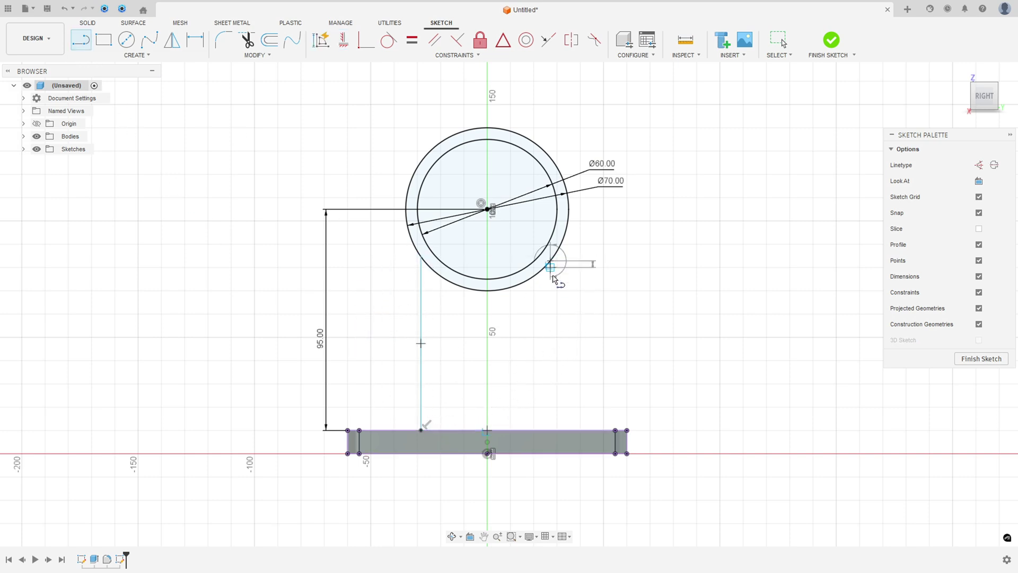
double_click(550, 431)
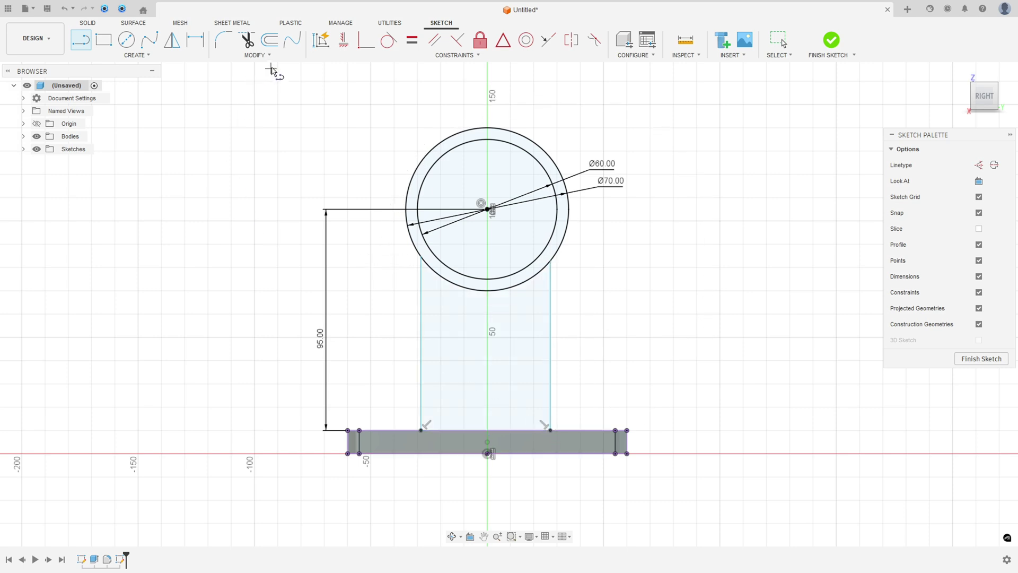
Dimension the two web lines 60 mm apart.
left_click(215, 53)
key("Escape")
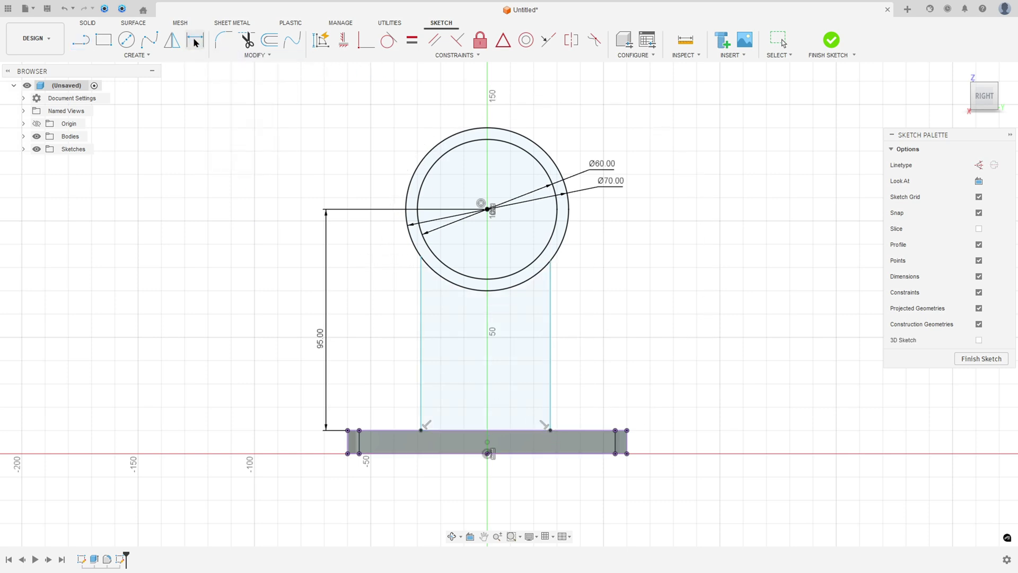
key("d")
left_click(422, 323)
left_click(552, 346)
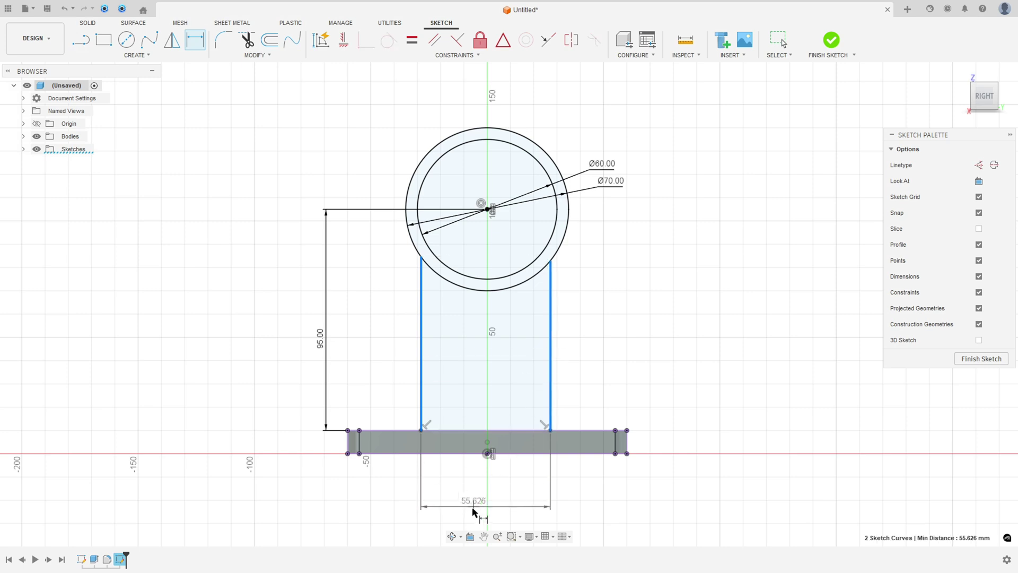
left_click(533, 511)
type("60")
key("Return")
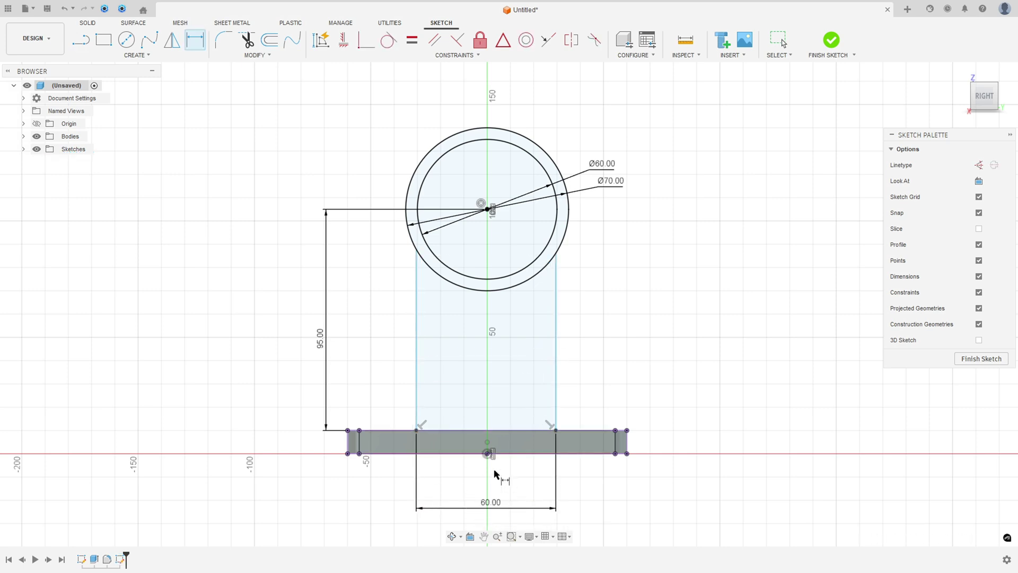
Dimension the left web line 30 mm from the base's centre point.
left_click(416, 393)
left_click(487, 453)
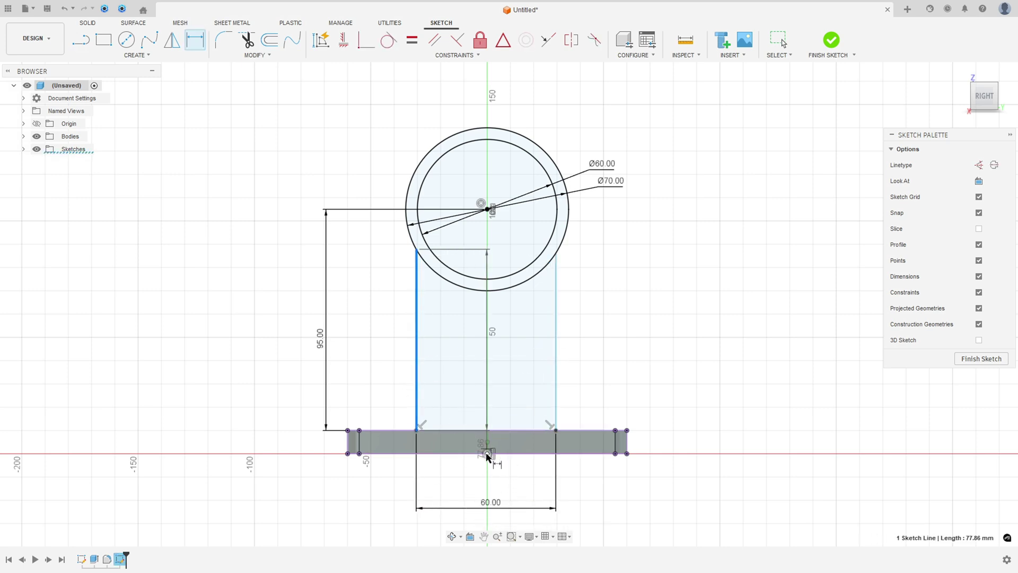
left_click(454, 480)
type("30")
key("Return")
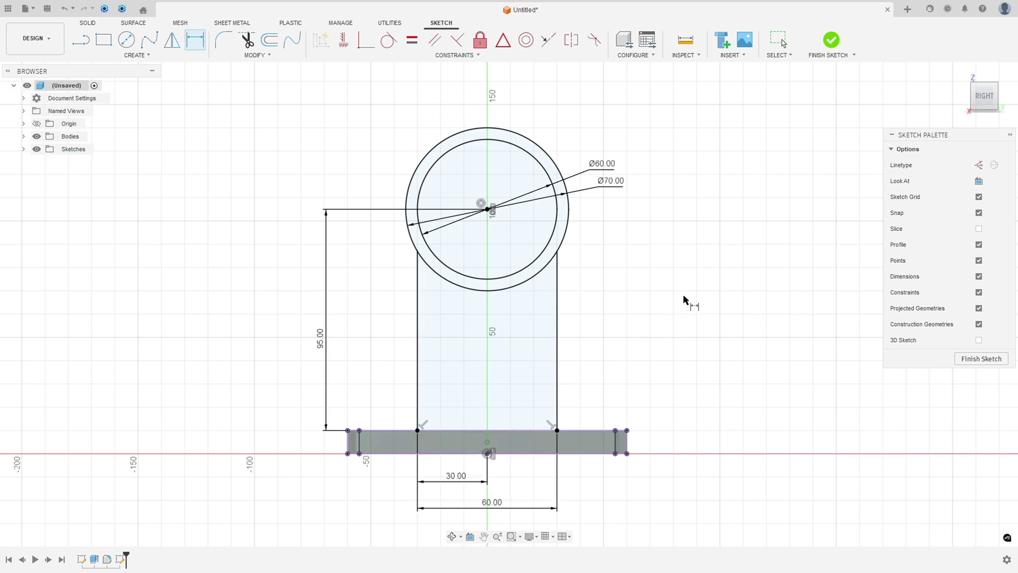
Finish the web sketch and add zigzag marks beside the web plus an arrow by the side view.
left_click(831, 41)
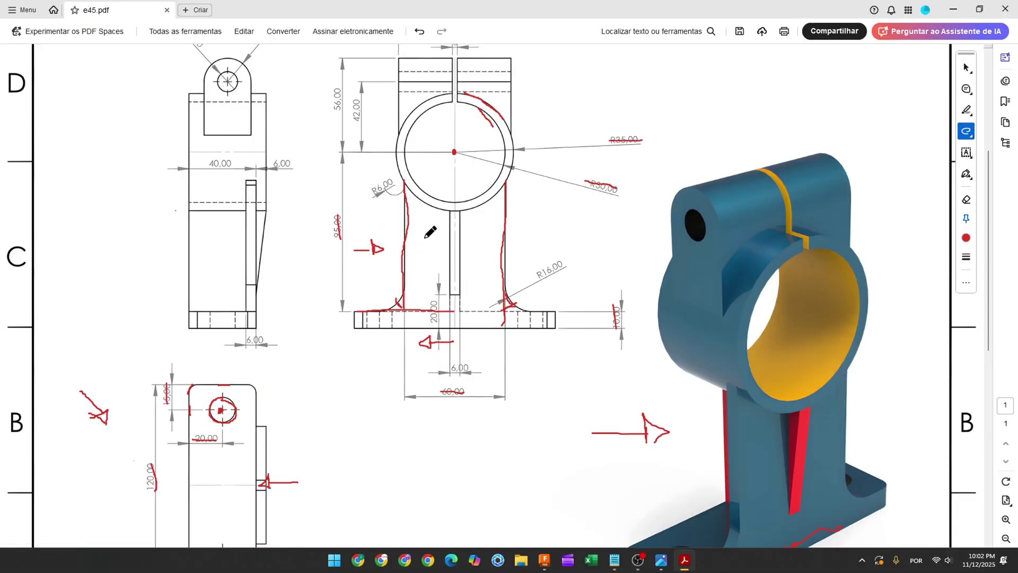
mouse_move(426, 237)
left_mouse_down()
mouse_move(418, 256)
mouse_move(430, 274)
left_mouse_up()
left_click_drag(477, 229, 484, 267)
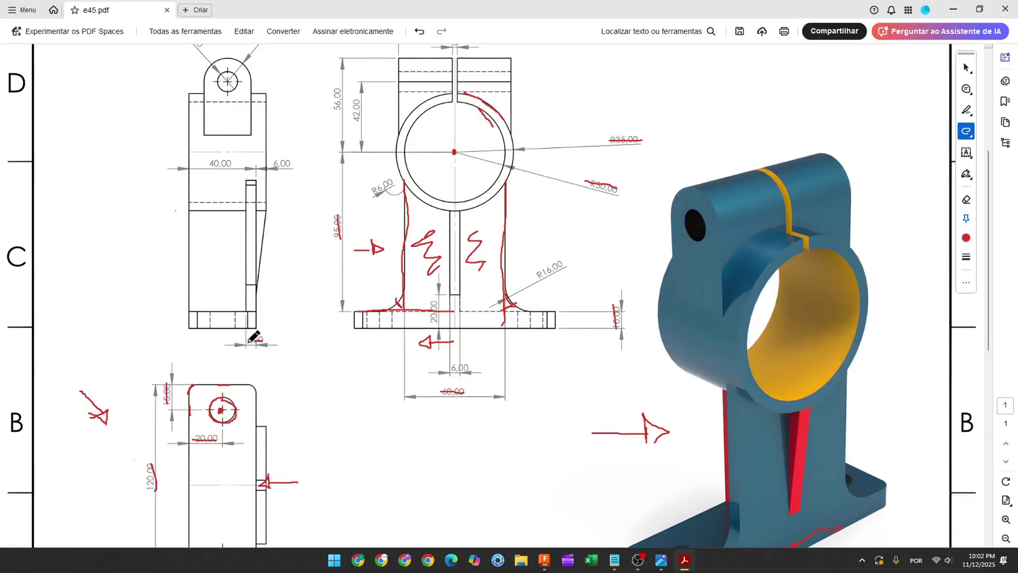
mouse_move(282, 256)
left_mouse_down()
mouse_move(271, 264)
mouse_move(313, 267)
left_mouse_up()
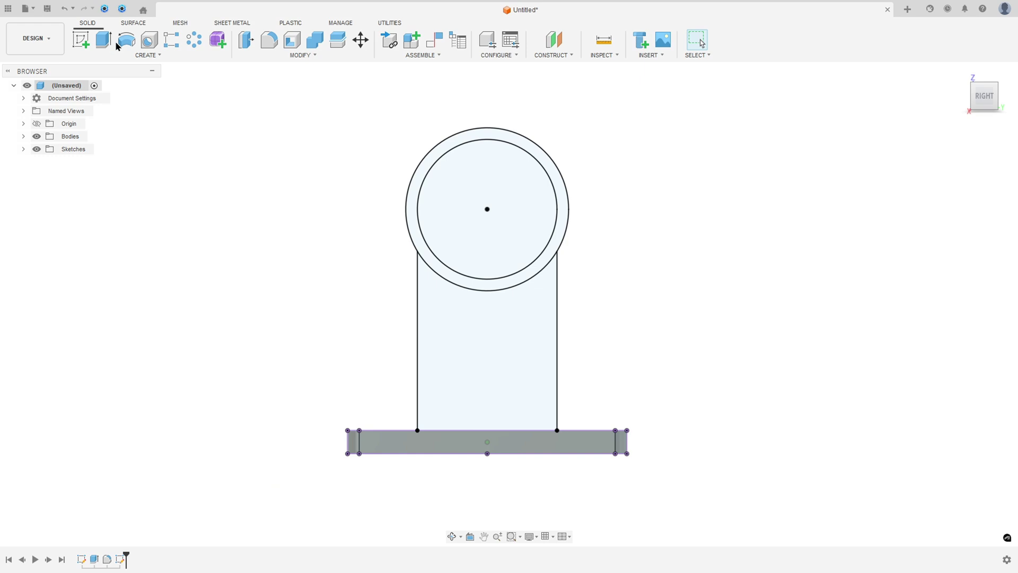
Extrude the web profile -6 mm joined to the base plate, then show Sketch2.
left_click(103, 40)
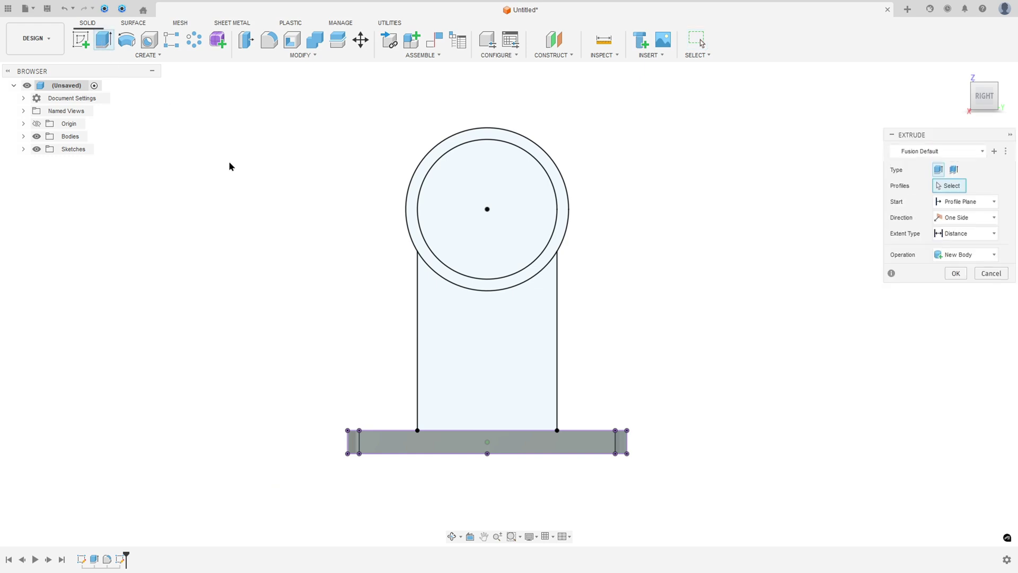
left_click(460, 327)
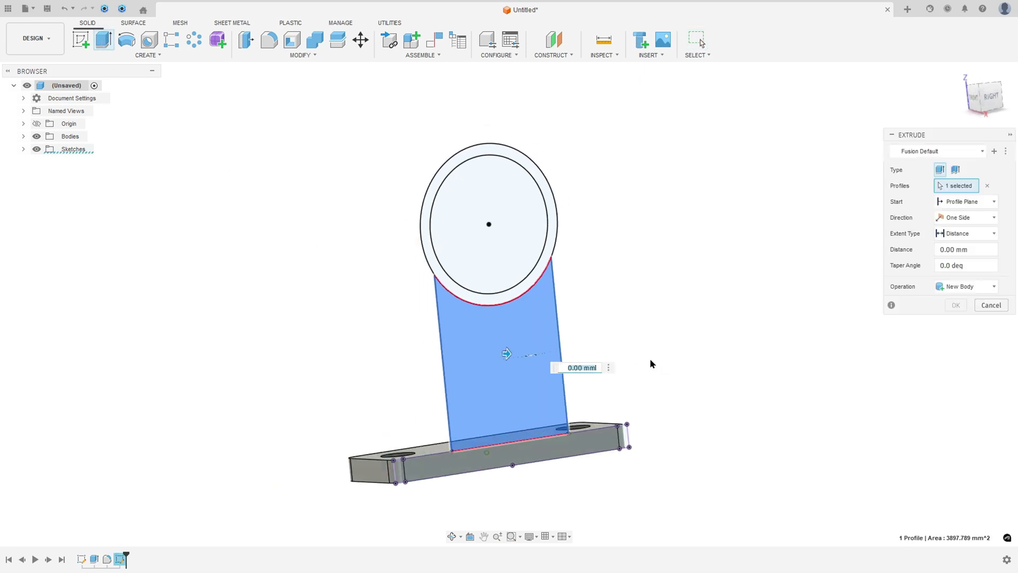
type("-6")
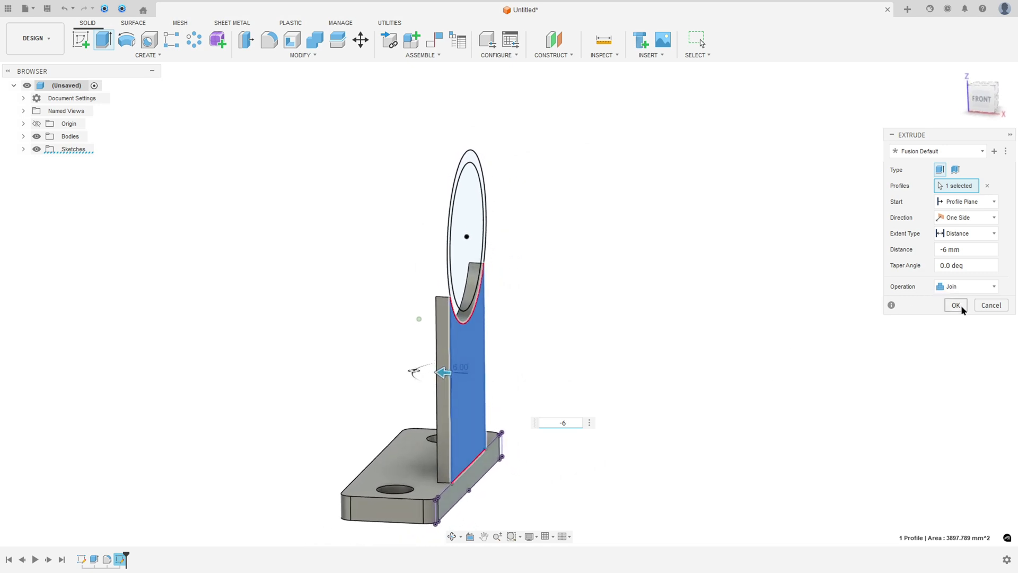
left_click(956, 305)
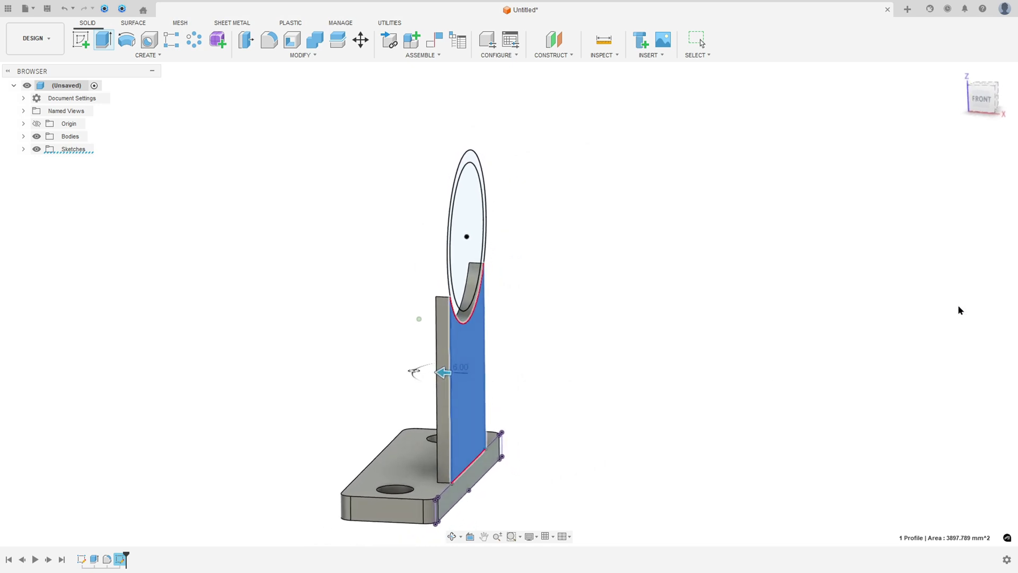
left_click(22, 150)
left_click(46, 175)
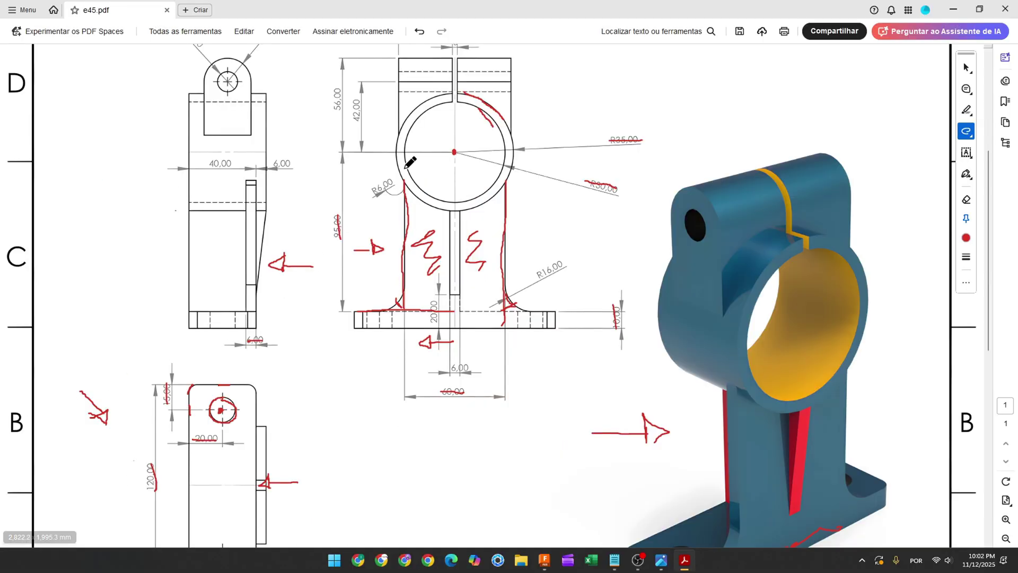
Trace the ring circle's top and lower right in red and arrow the 40,00 dimension.
left_click_drag(462, 94, 493, 106)
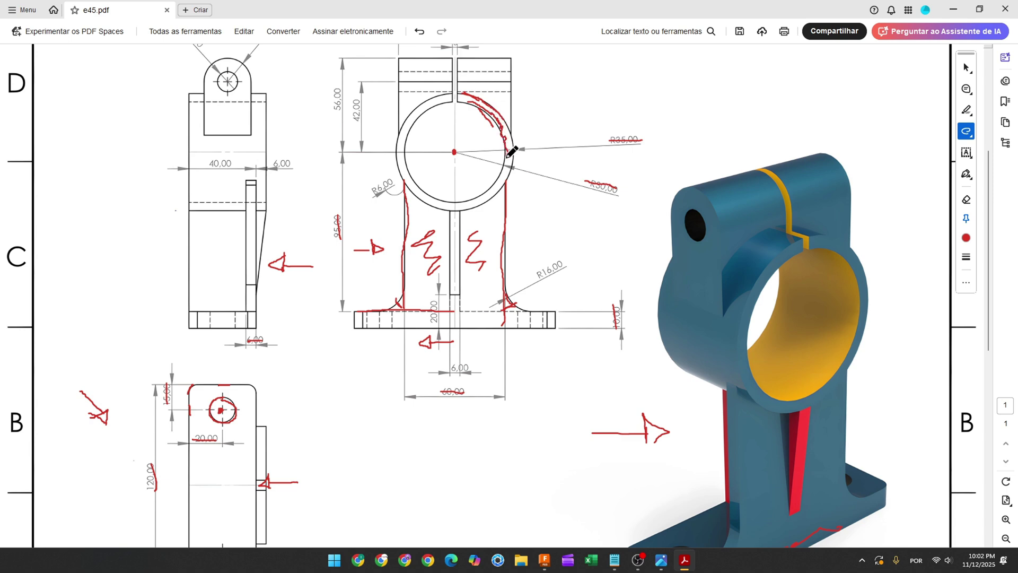
left_click_drag(503, 182, 455, 210)
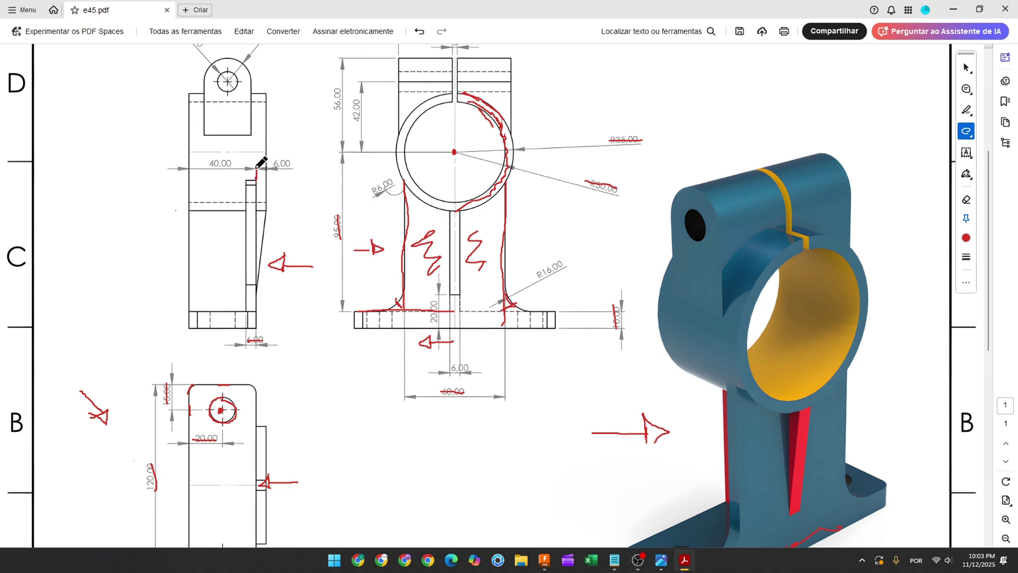
left_click_drag(283, 170, 231, 173)
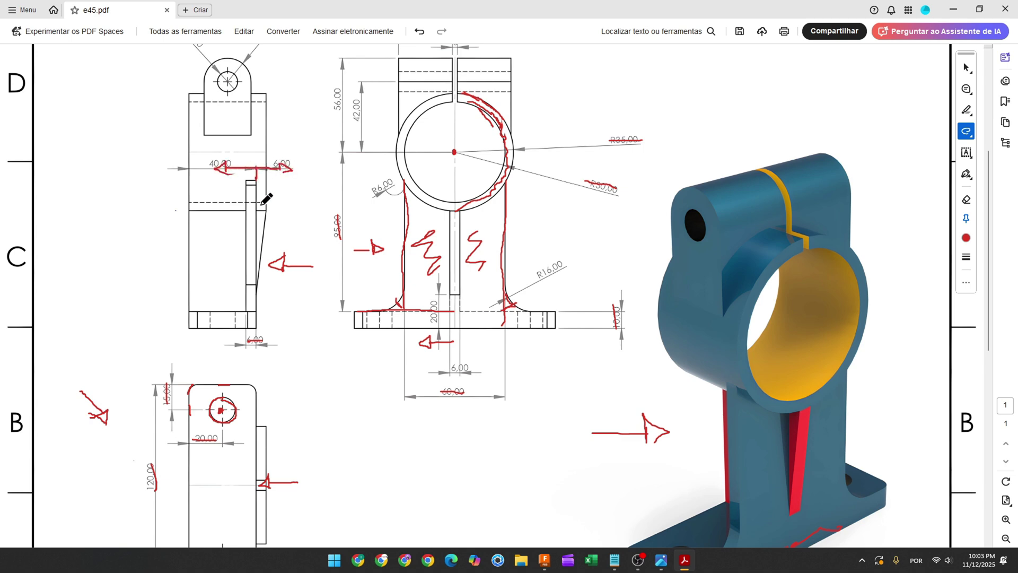
left_click(546, 563)
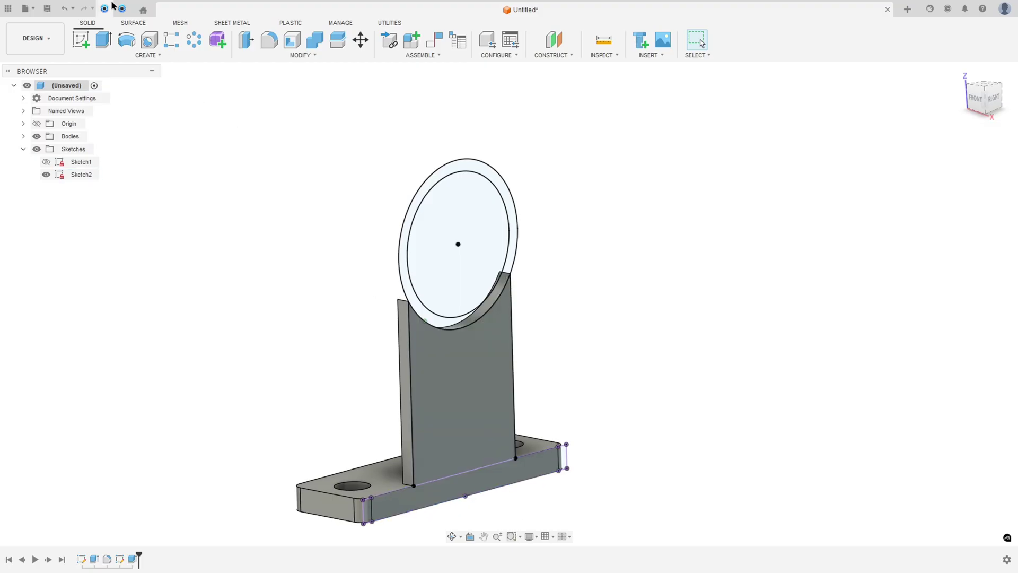
Extrude both Sketch2 circle profiles two-sided, 6 mm and 40 mm, as a joined cylinder, then hide Sketch2.
key("e")
left_click(456, 165)
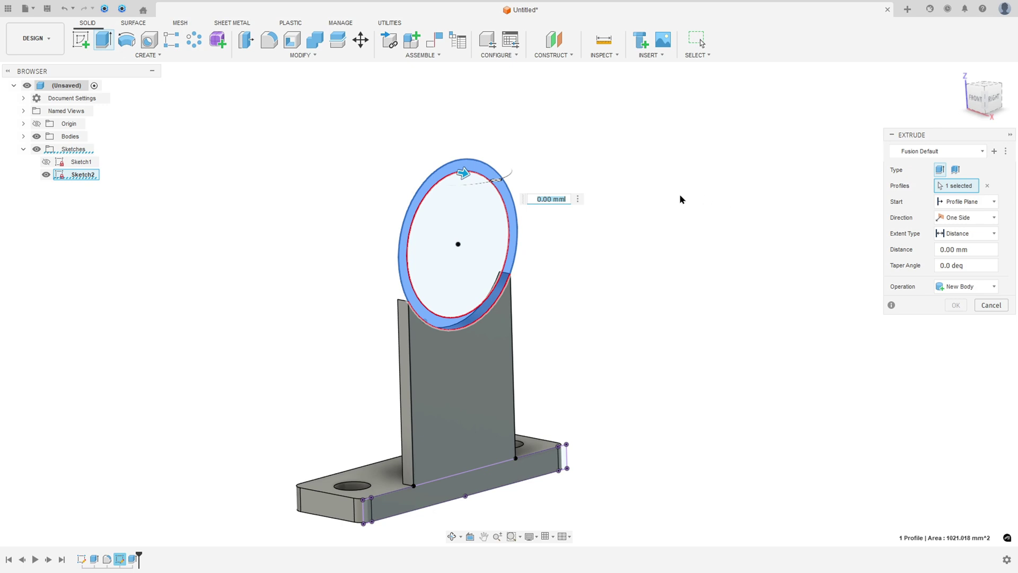
left_click(467, 212)
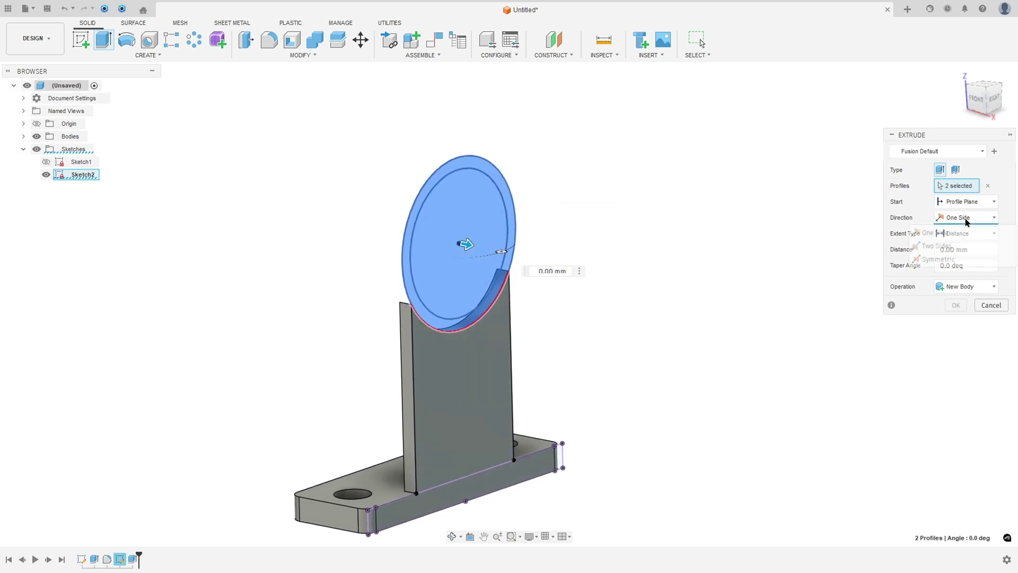
left_click(955, 218)
left_click(923, 247)
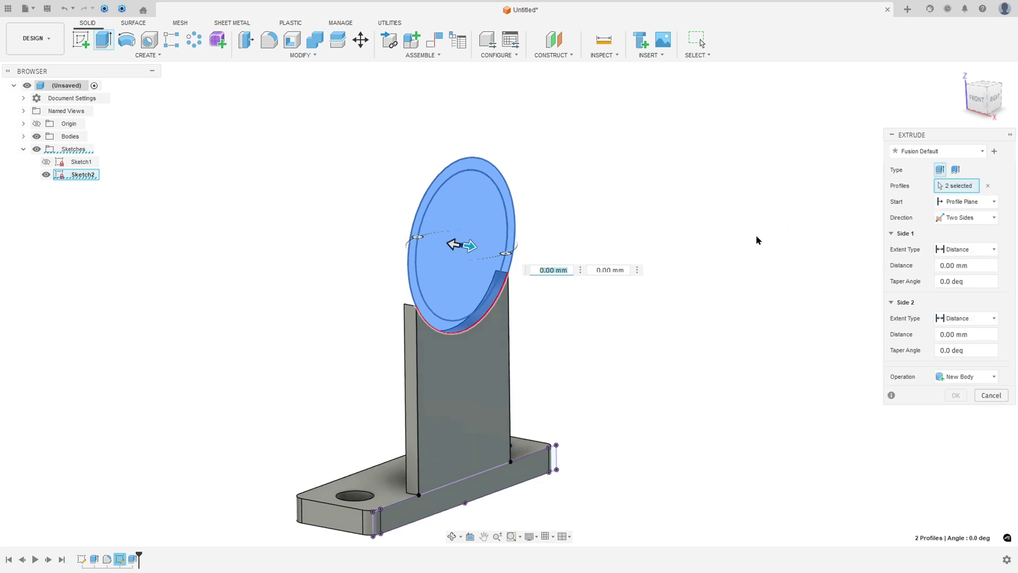
double_click(954, 265)
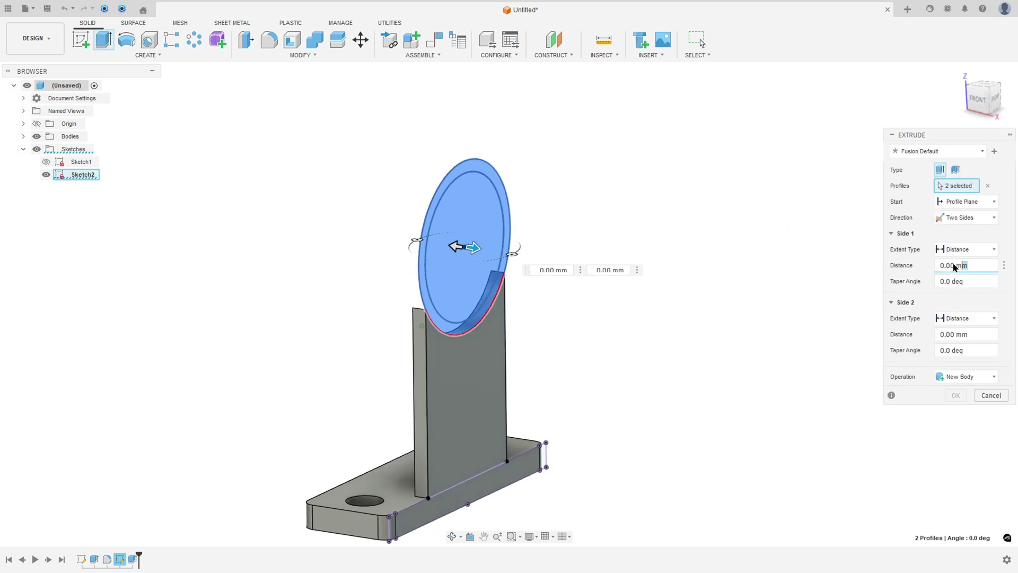
type("6")
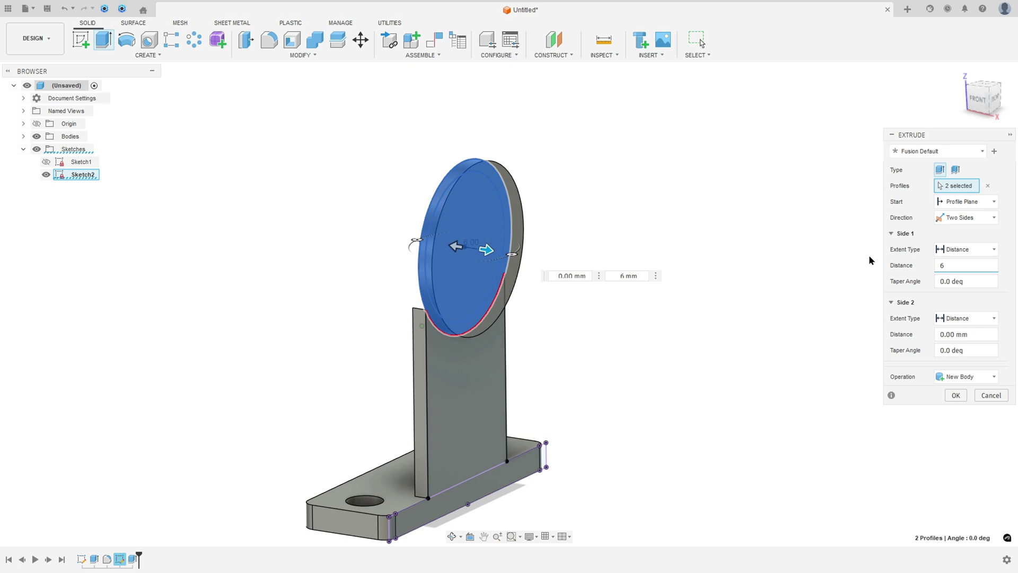
double_click(955, 334)
type("40")
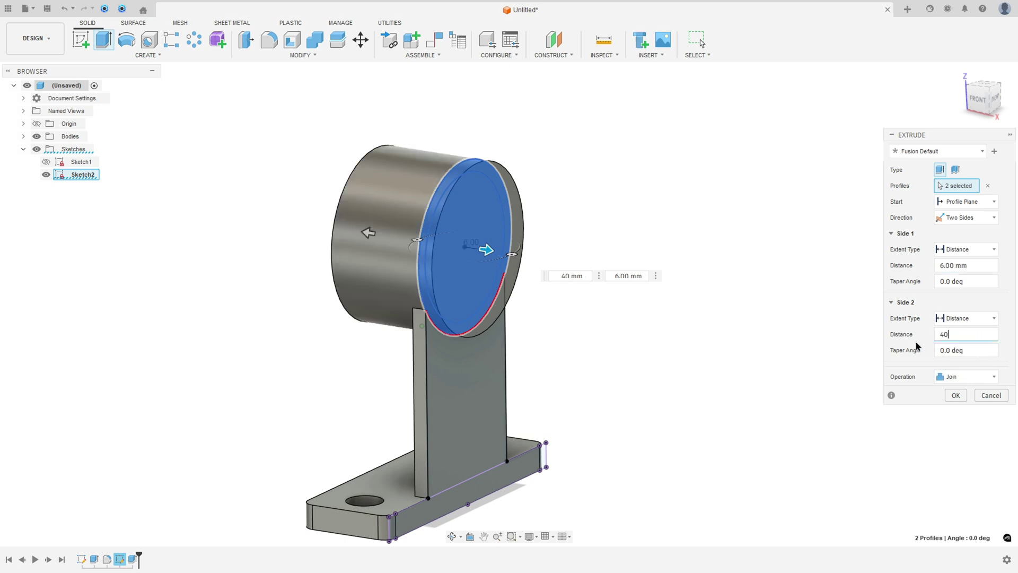
left_click(956, 396)
mouse_move(956, 395)
middle_mouse_down("shift")
mouse_move(715, 241)
mouse_move(475, 229)
mouse_move(47, 181)
mouse_move(236, 128)
mouse_move(293, 118)
mouse_move(295, 129)
middle_mouse_up("shift")
left_click(46, 174)
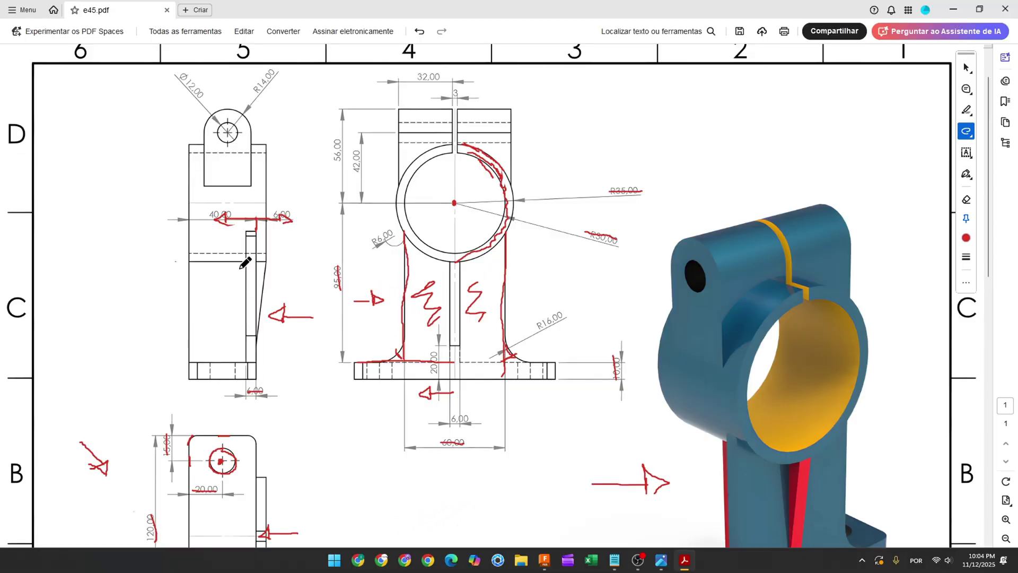
Undo the red ink strokes on the drawing's front view and return to Fusion.
scroll(586, 291, "down", 8)
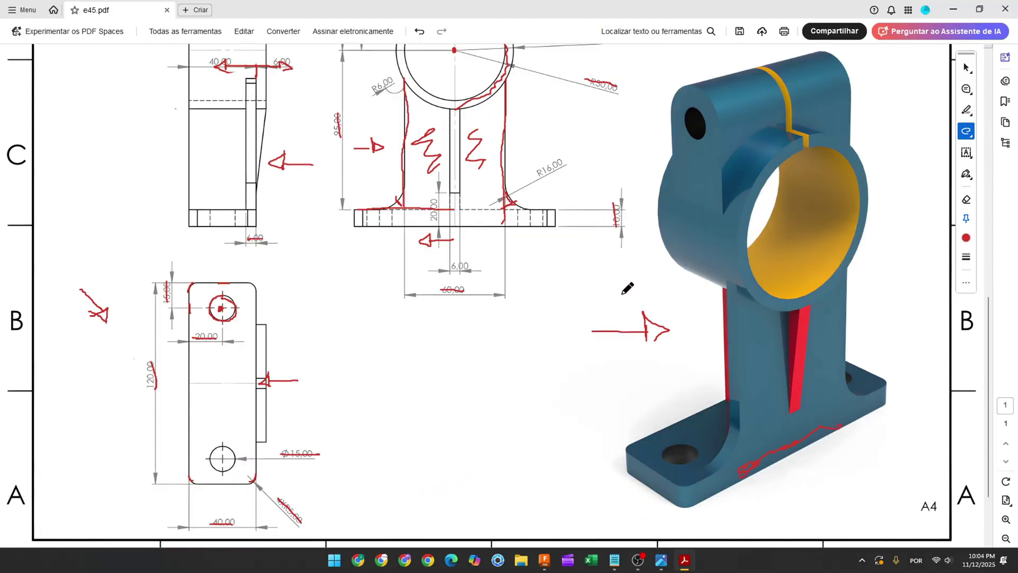
scroll(625, 289, "up", 7)
scroll(515, 287, "up", 2)
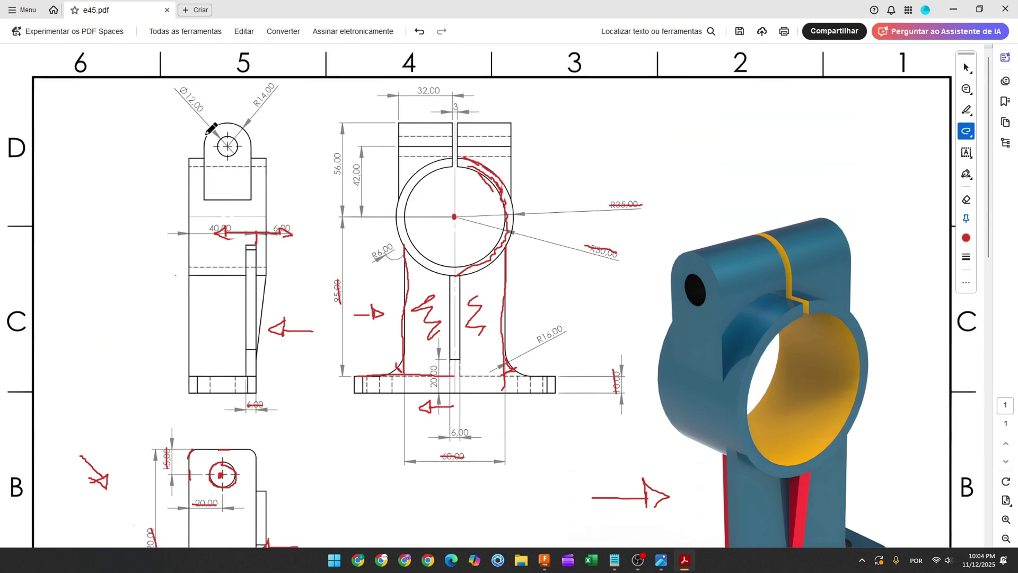
mouse_move(207, 134)
left_mouse_down()
mouse_move(205, 200)
mouse_move(247, 202)
mouse_move(255, 135)
mouse_move(236, 119)
mouse_move(217, 139)
left_mouse_up()
key("ctrl+z")
left_click_drag(458, 319, 451, 196)
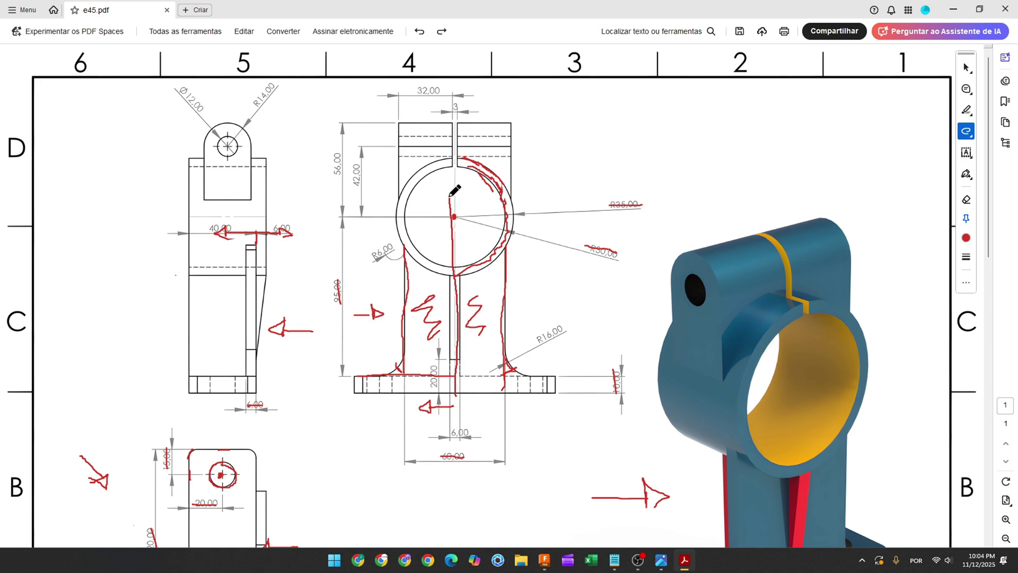
key("ctrl+z")
key("ctrl+z")
key("ctrl+z")
key("ctrl+z")
key("ctrl+z")
key("ctrl+z")
key("ctrl+z")
key("ctrl+z")
key("ctrl+z")
key("ctrl+z")
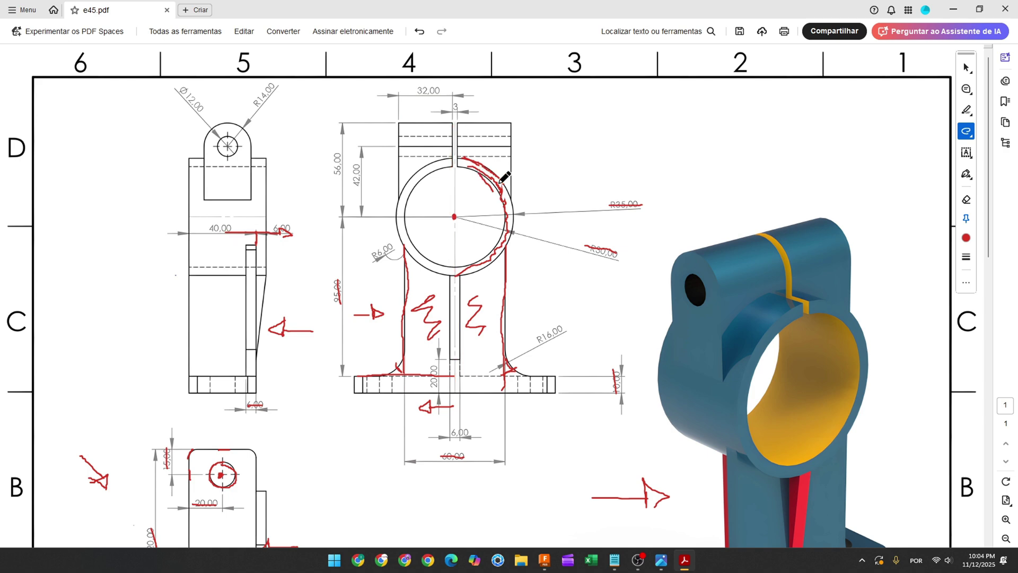
key("ctrl+z")
key("ctrl+z")
key("ctrl+z")
key("ctrl+z")
key("ctrl+z")
key("ctrl+z")
key("ctrl+z")
key("ctrl+z")
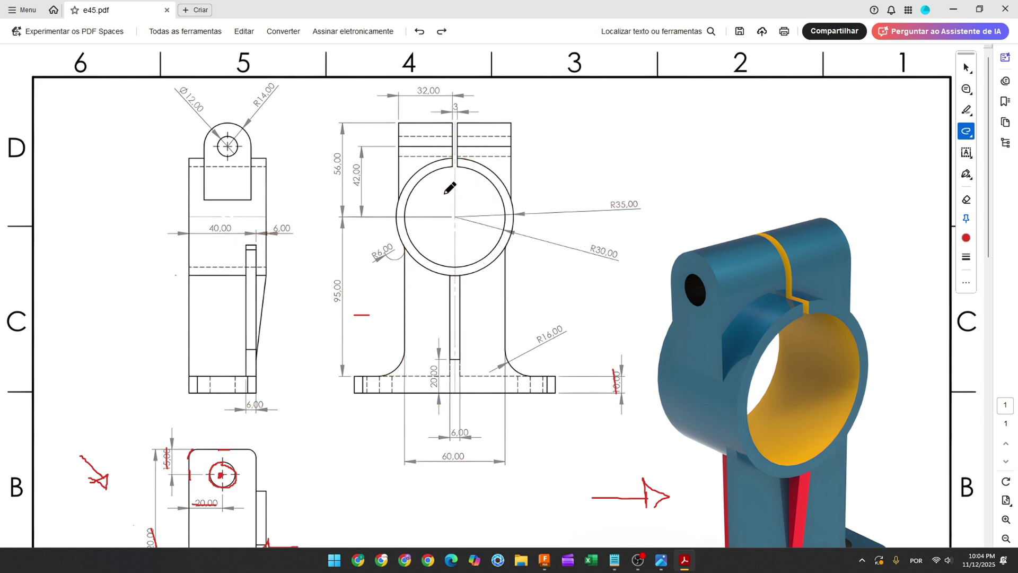
key("alt+Tab")
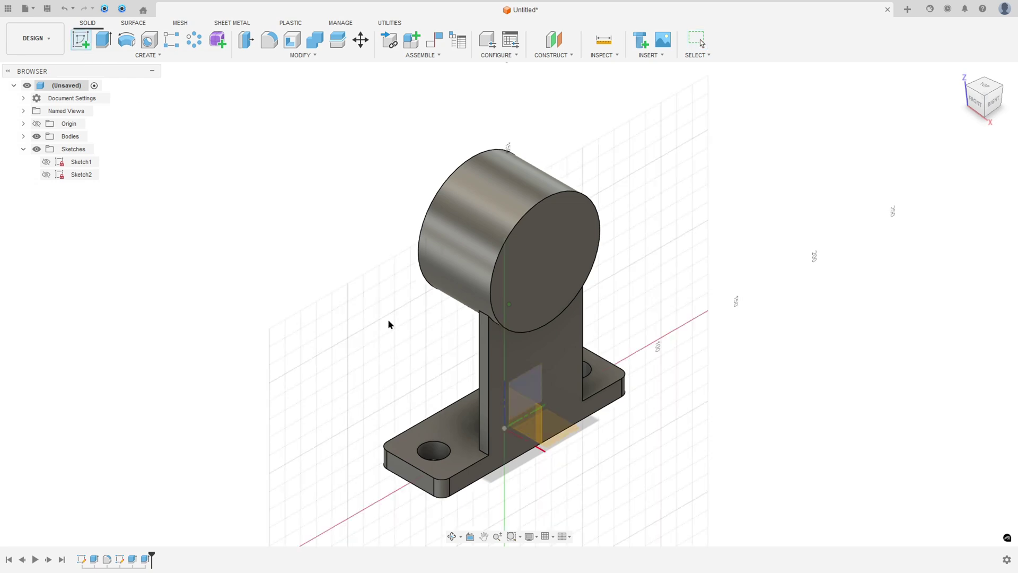
Start a sketch on the front plane and project the whole bracket body's outline into it.
left_click(542, 417)
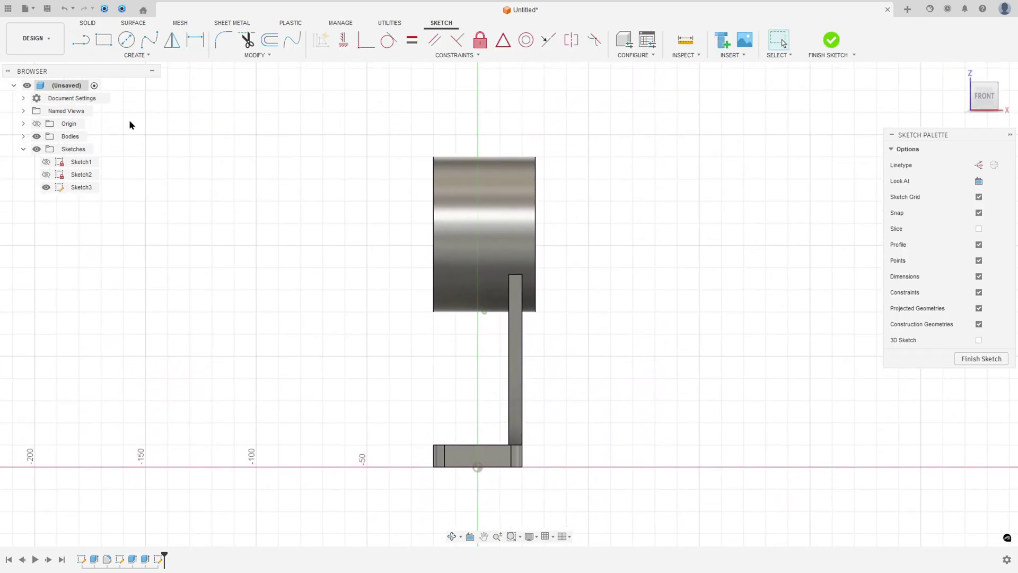
left_click(135, 56)
mouse_move(141, 220)
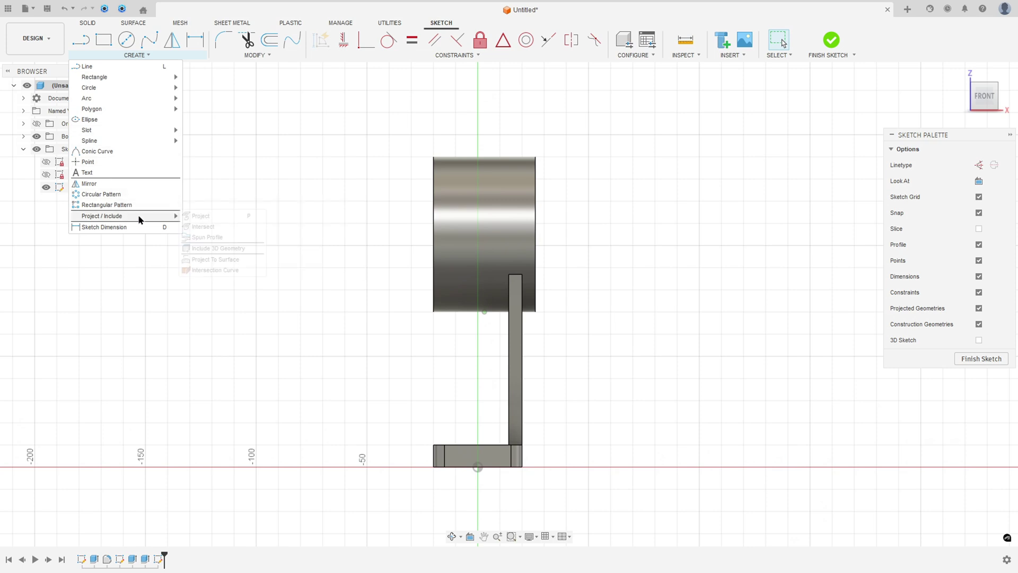
left_click(201, 216)
left_click(832, 165)
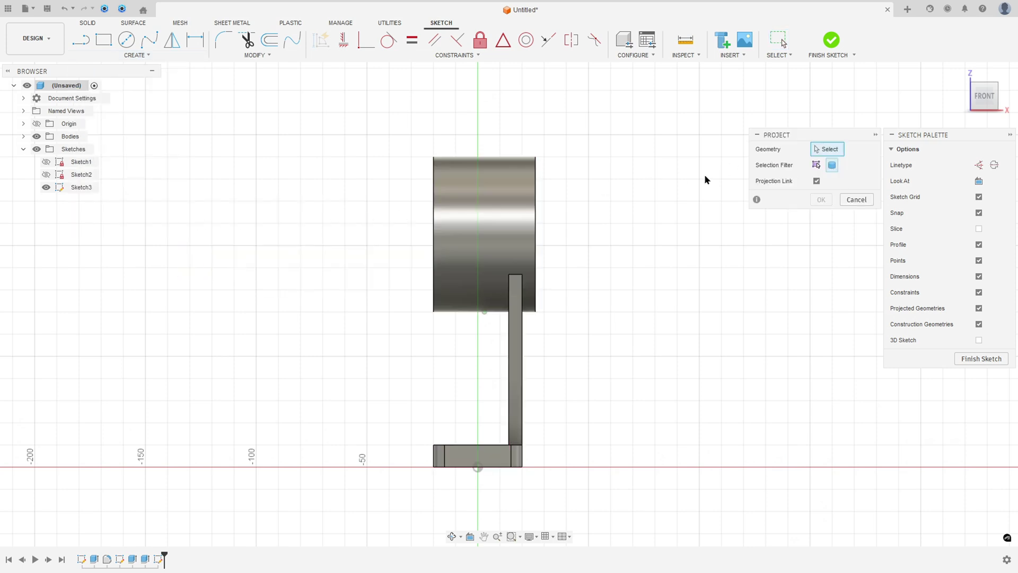
left_click(471, 208)
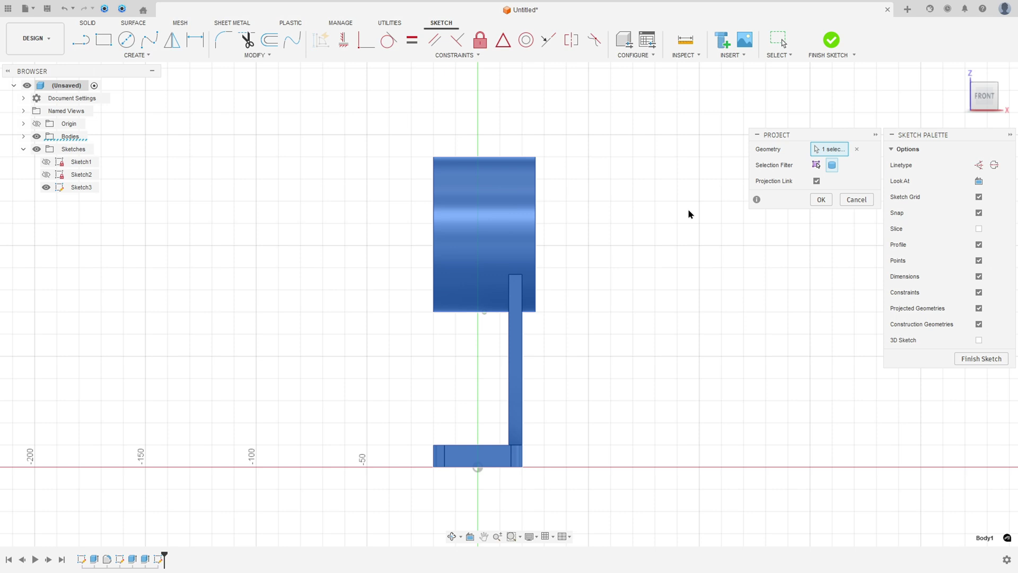
left_click(819, 200)
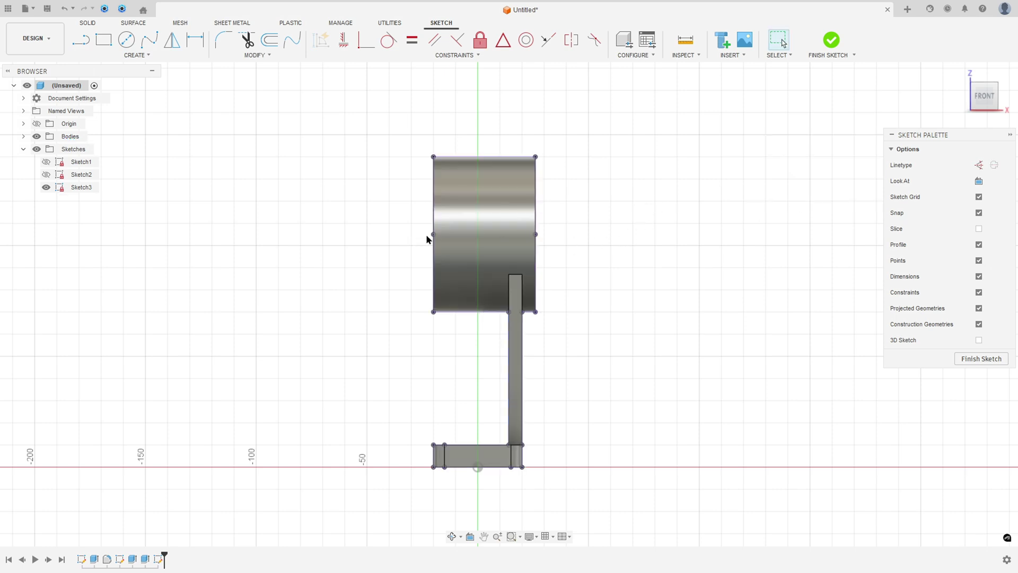
Set the view to exactly front and switch to the PDF drawing.
middle_click_drag(427, 238, 419, 271)
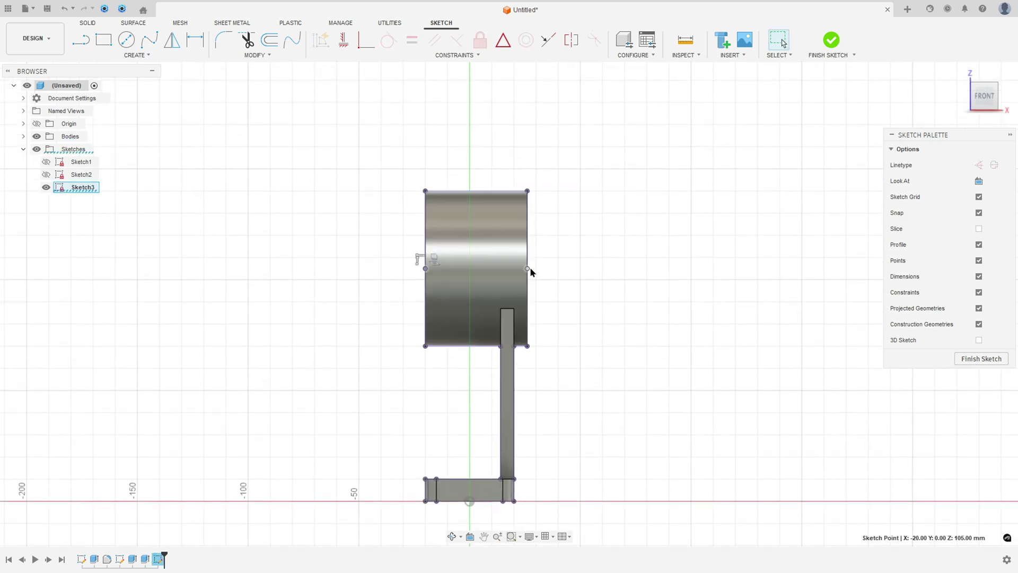
mouse_move(663, 244)
middle_mouse_down("shift")
mouse_move(609, 248)
mouse_move(657, 245)
middle_mouse_up("shift")
left_click(984, 96)
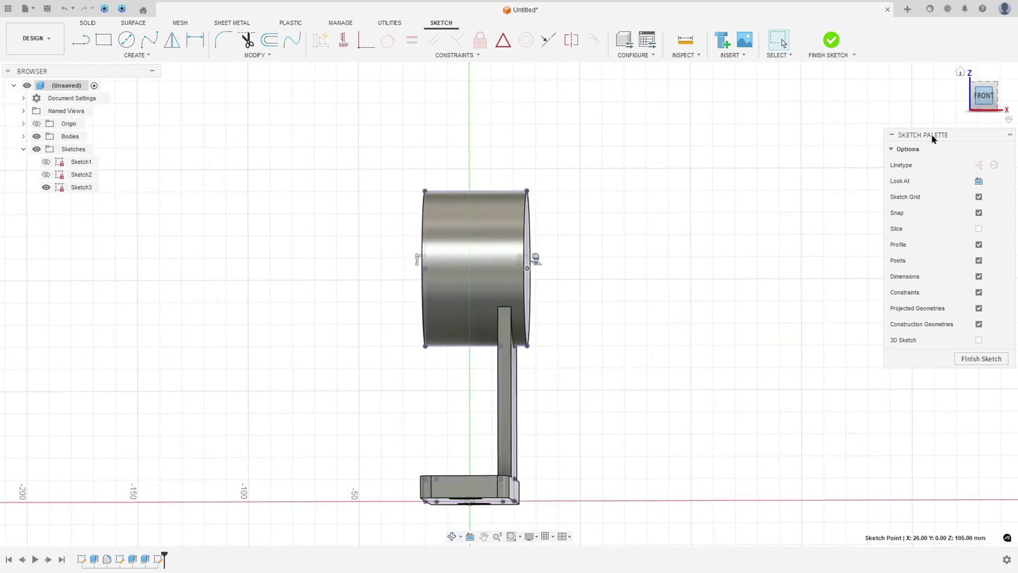
key("alt+Tab")
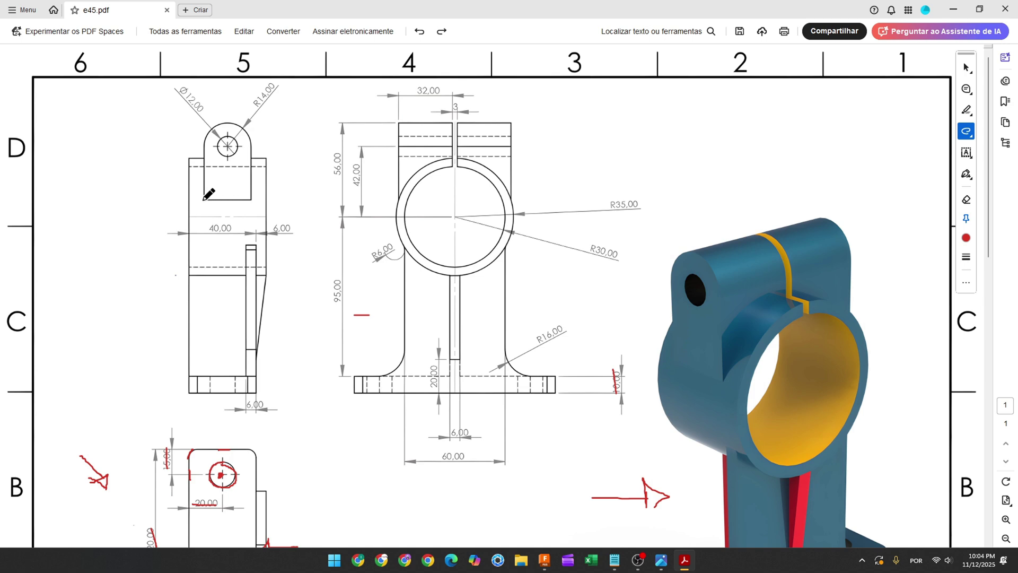
Trace the side-view lug's bottom, left side, top edge and rounded top in red ink.
left_click_drag(204, 200, 248, 199)
left_click_drag(237, 123, 207, 136)
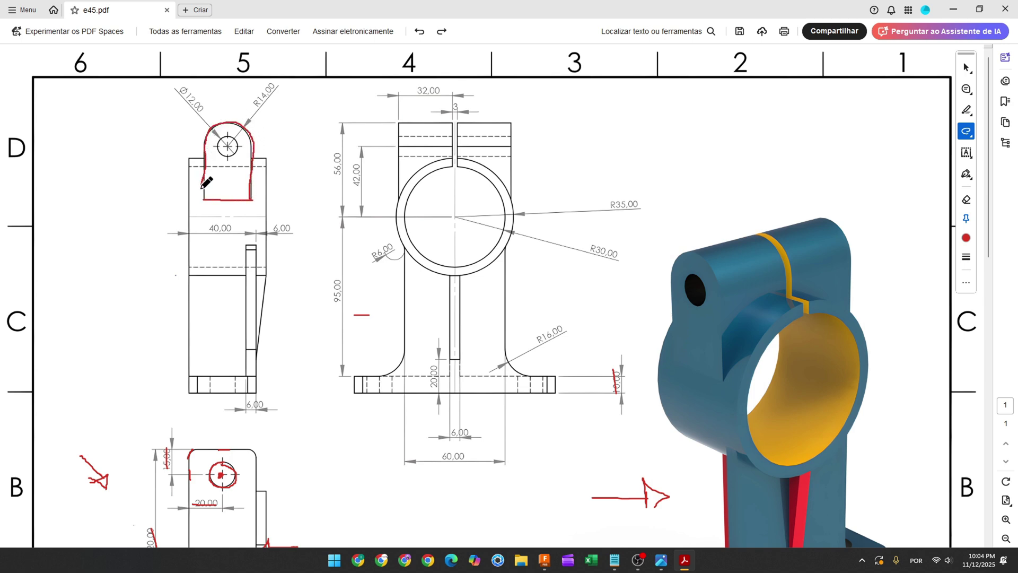
left_click_drag(206, 200, 205, 200)
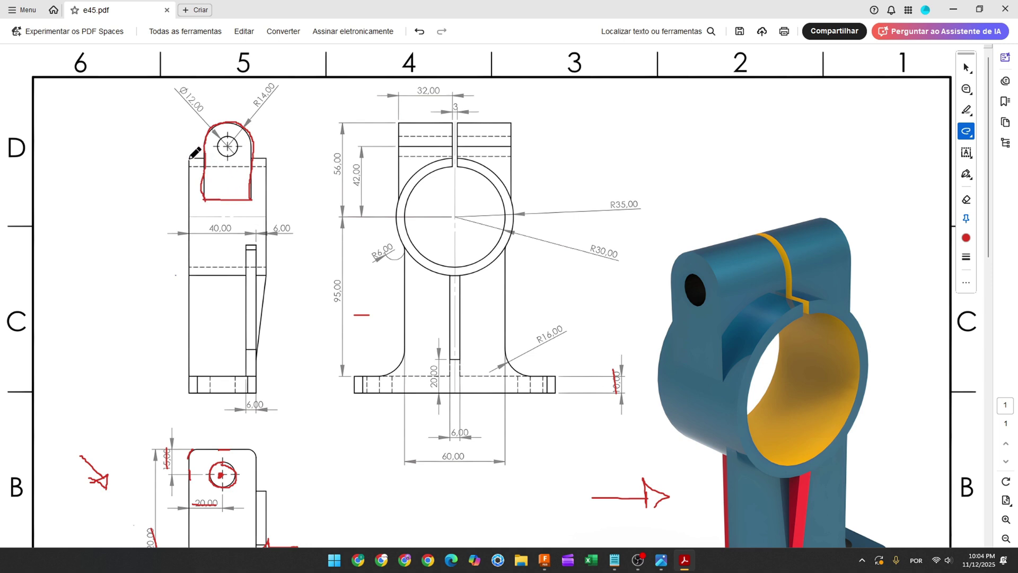
left_click_drag(219, 156, 259, 158)
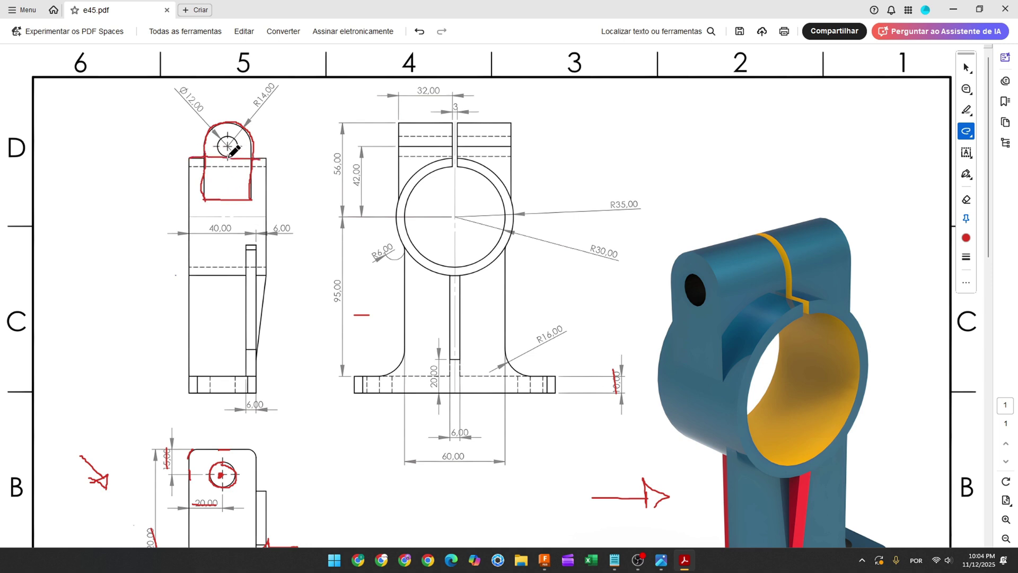